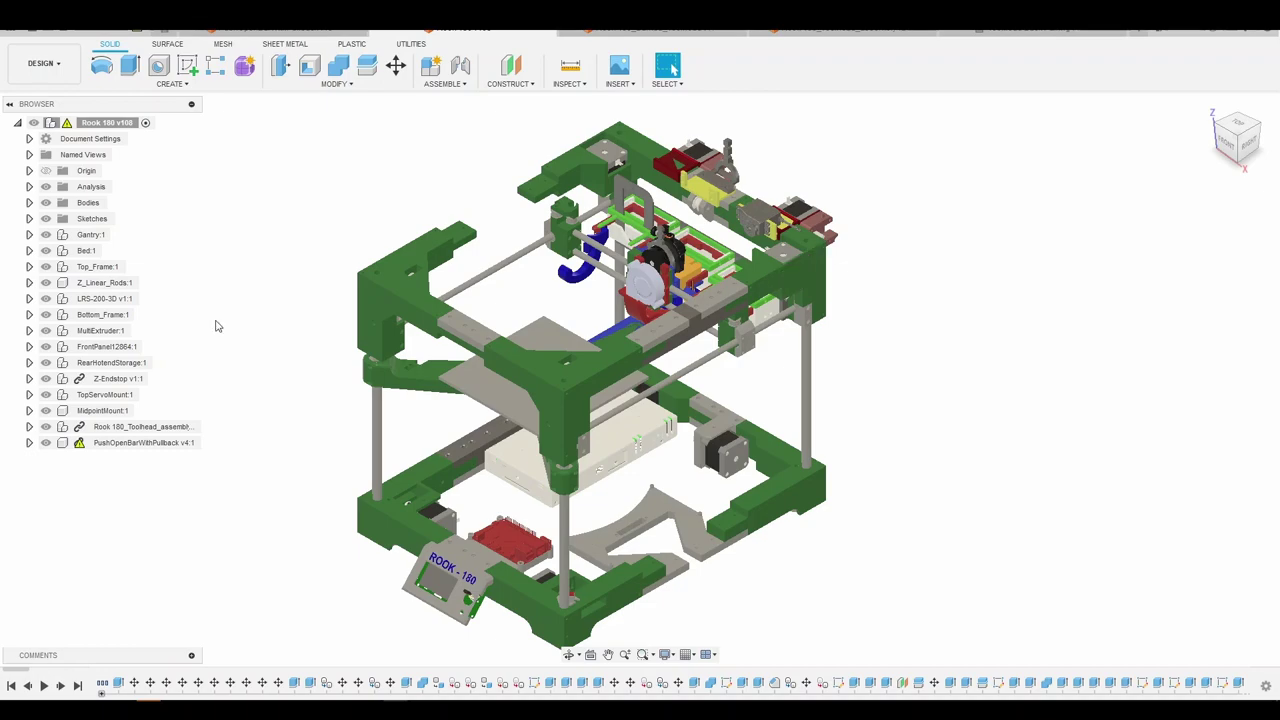
- Isolate the RearHotendStorage component and show the Rook 180 toolhead assembly together with it
{"action": "right_click", "coordinate": [95, 365]}
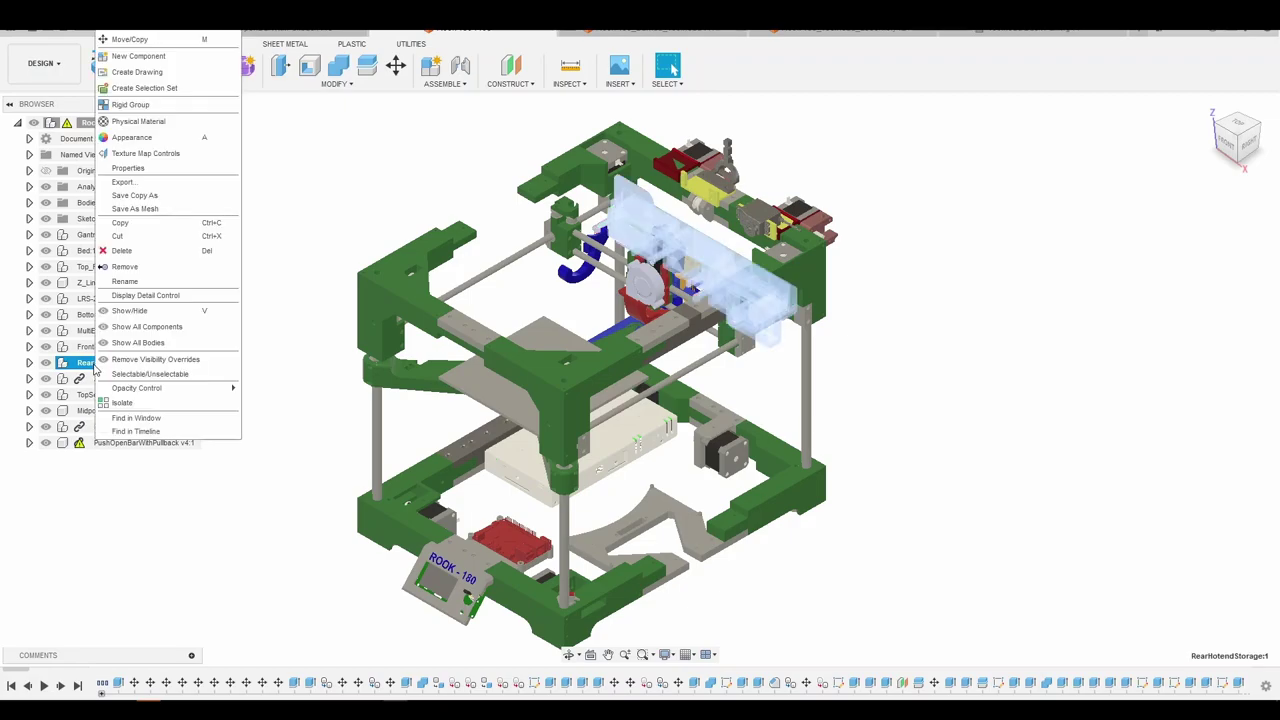
{"action": "left_click", "coordinate": [125, 404]}
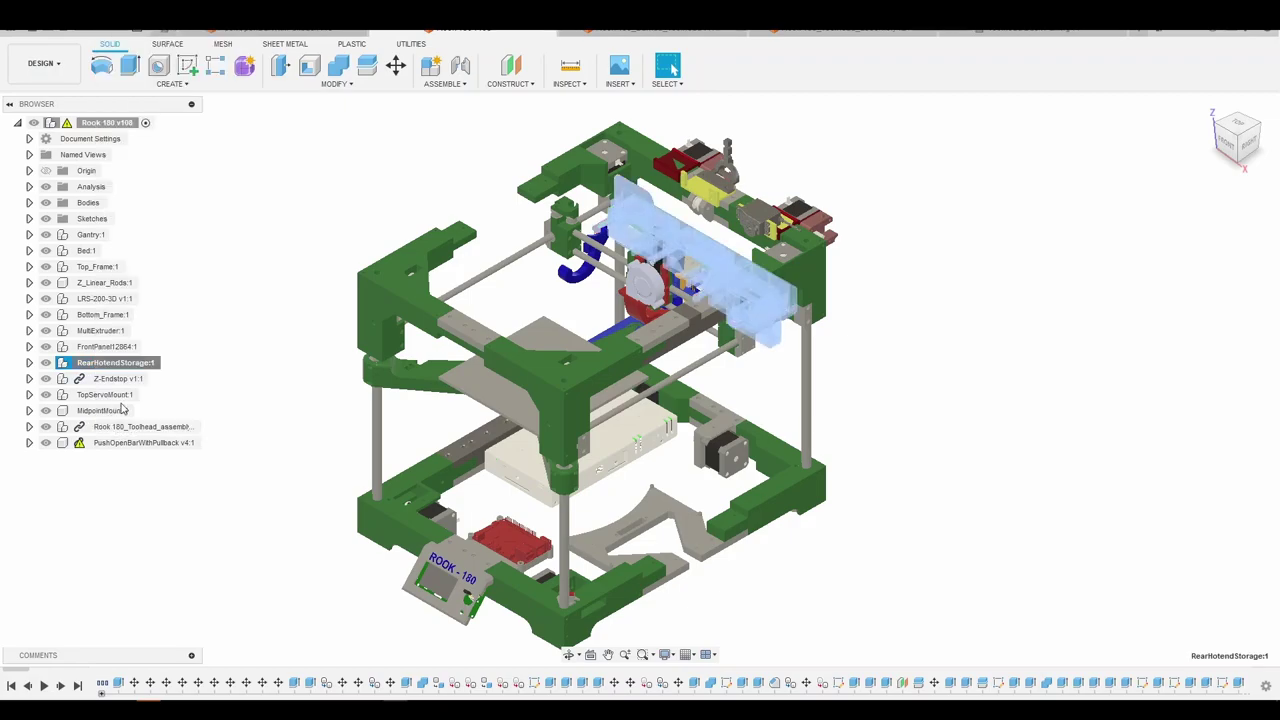
{"action": "key", "text": "Escape"}
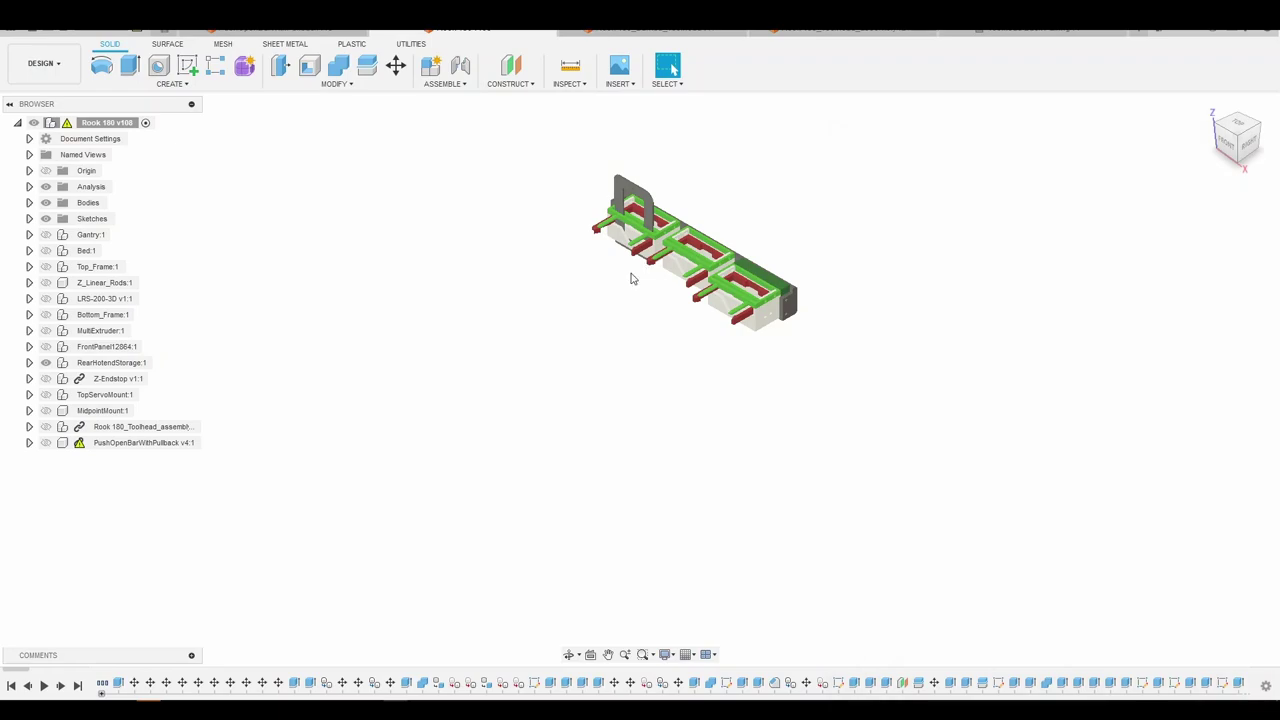
{"action": "scroll", "coordinate": [771, 262], "scroll_direction": "up", "scroll_amount": 2}
{"action": "scroll", "coordinate": [771, 262], "scroll_direction": "up", "scroll_amount": 3}
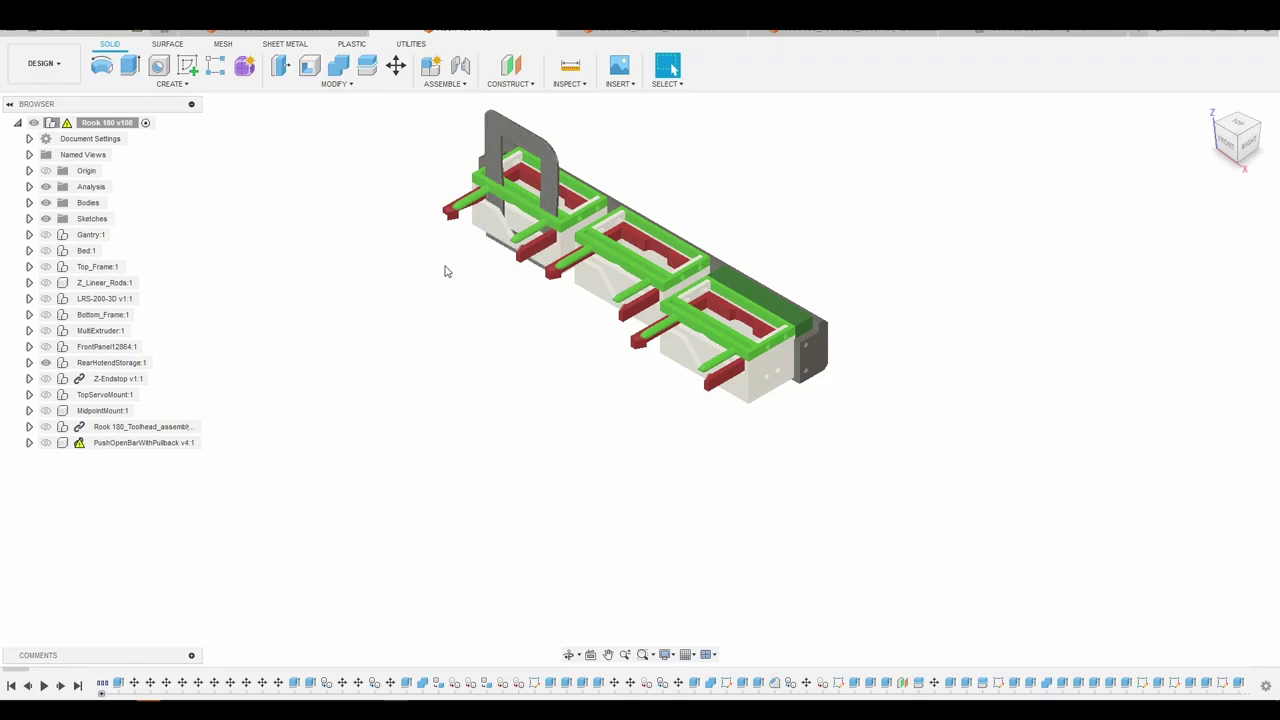
{"action": "left_click", "coordinate": [45, 426]}
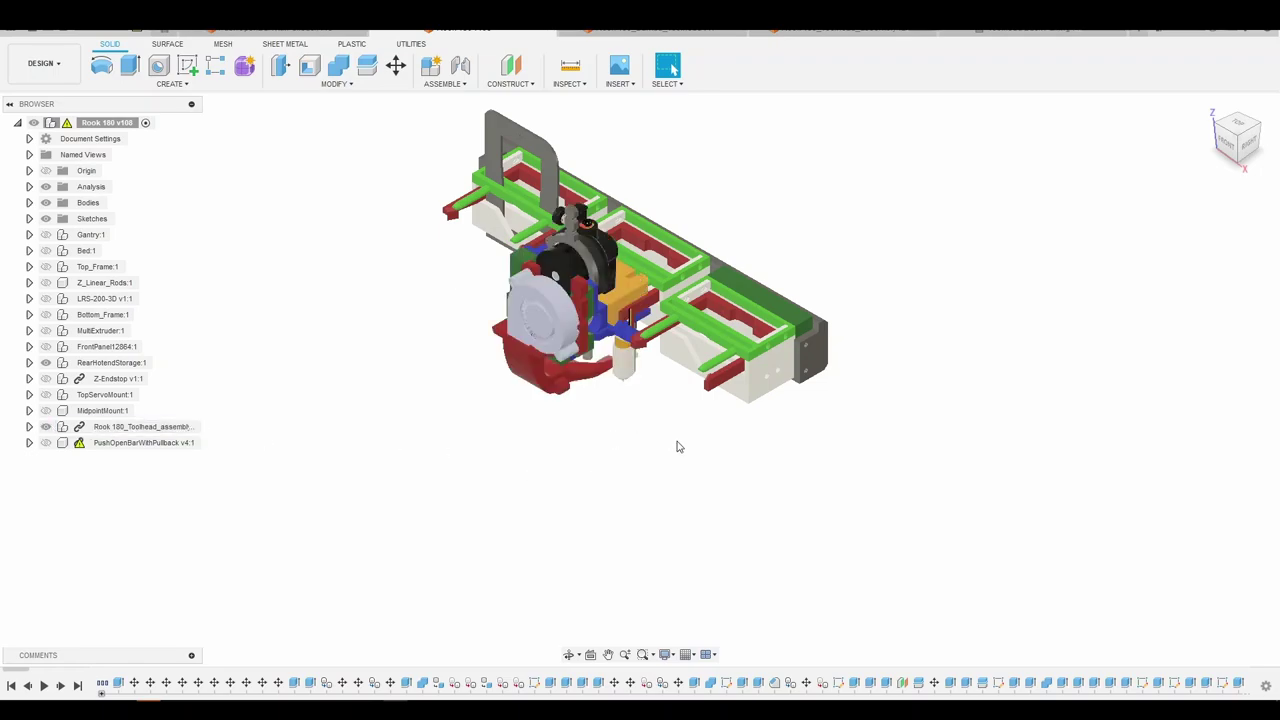
{"action": "middle_click_drag", "start_coordinate": [677, 446], "coordinate": [606, 470], "text": "shift"}
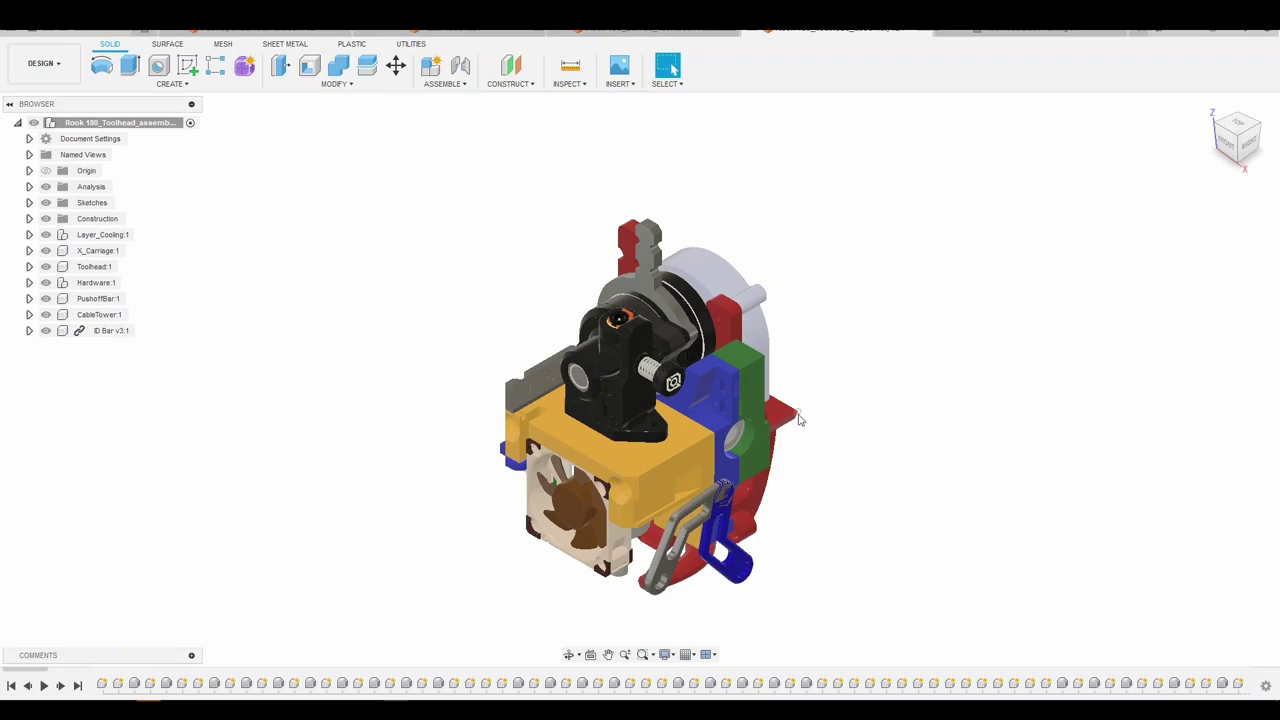
- Examine the standalone toolhead assembly from several sides, including the extruder, hotend fan, probe mount and push-off bar
{"action": "middle_click_drag", "start_coordinate": [821, 417], "coordinate": [782, 345]}
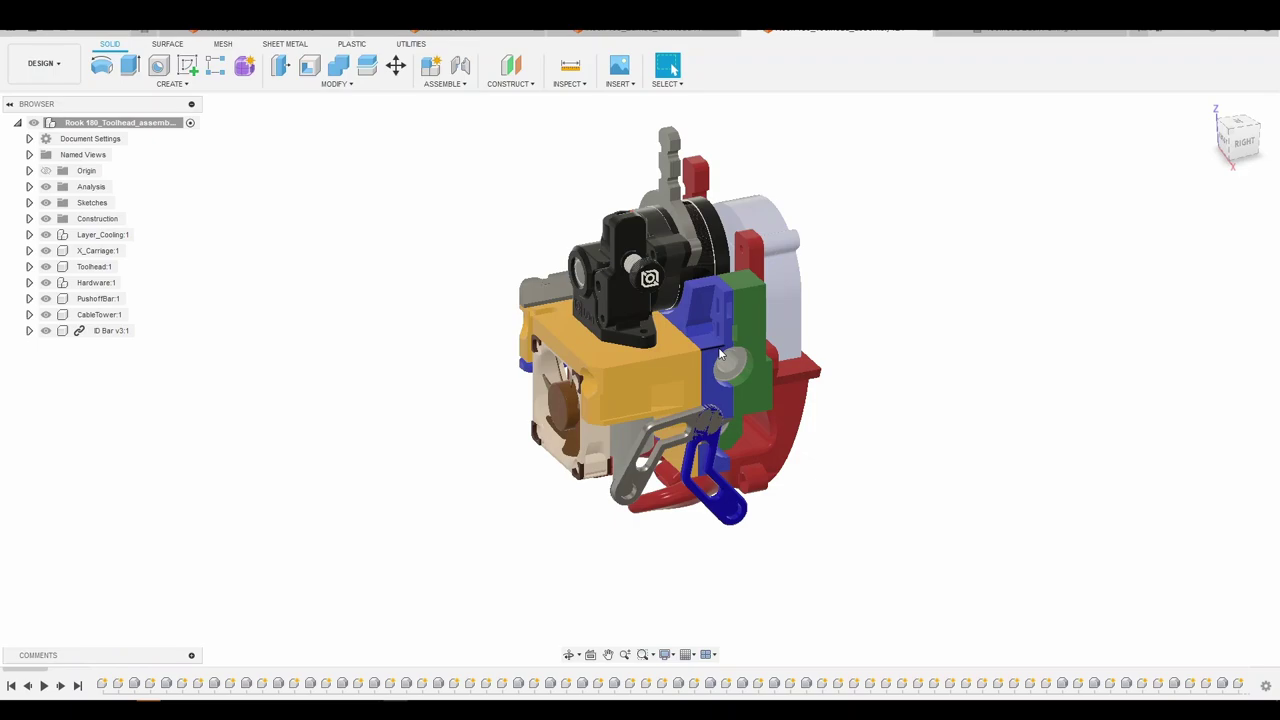
{"action": "middle_click_drag", "start_coordinate": [720, 352], "coordinate": [575, 404], "text": "shift"}
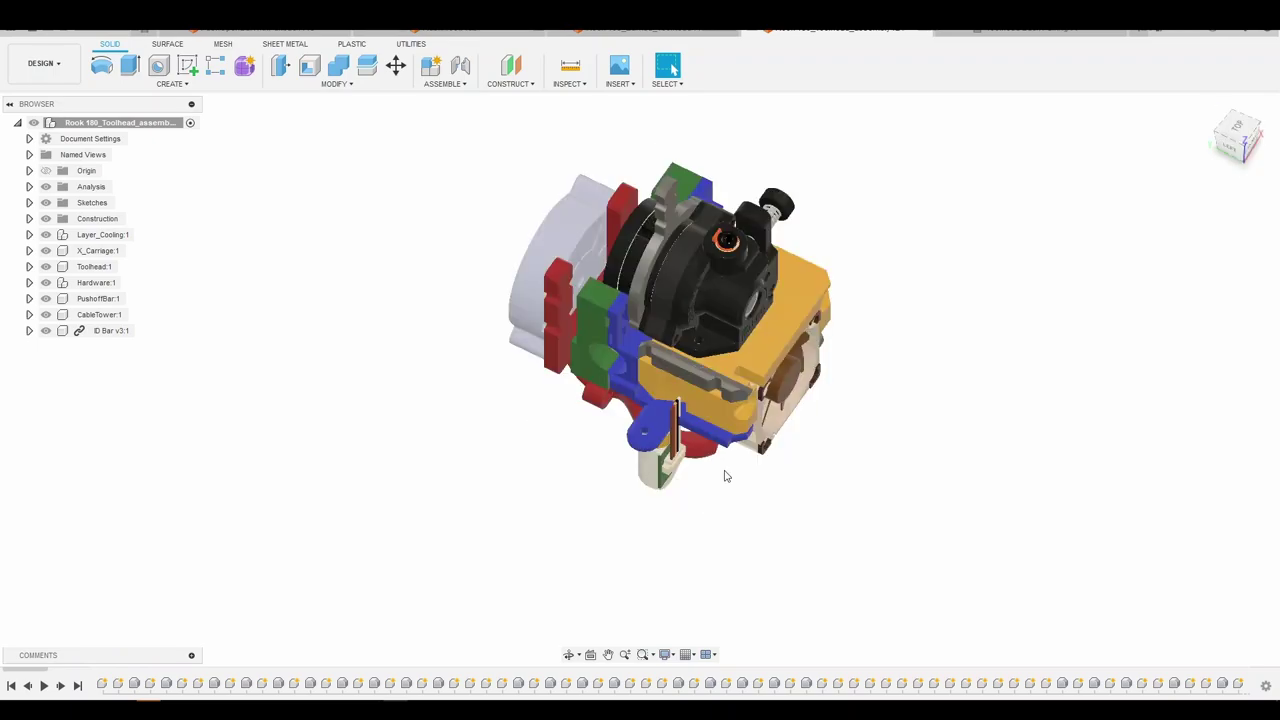
{"action": "mouse_move", "coordinate": [726, 476]}
{"action": "middle_mouse_down", "text": "shift"}
{"action": "mouse_move", "coordinate": [729, 451]}
{"action": "mouse_move", "coordinate": [820, 434]}
{"action": "mouse_move", "coordinate": [811, 466]}
{"action": "mouse_move", "coordinate": [730, 468]}
{"action": "middle_mouse_up", "text": "shift"}
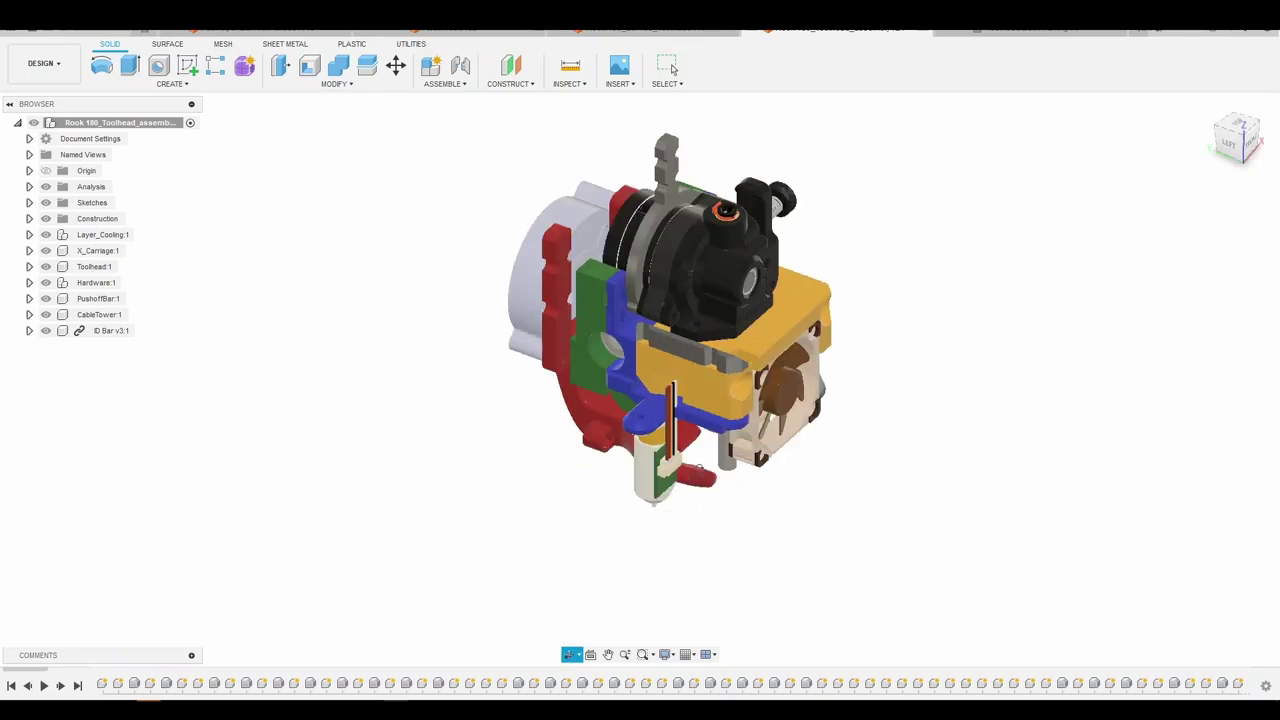
{"action": "left_click", "coordinate": [668, 66]}
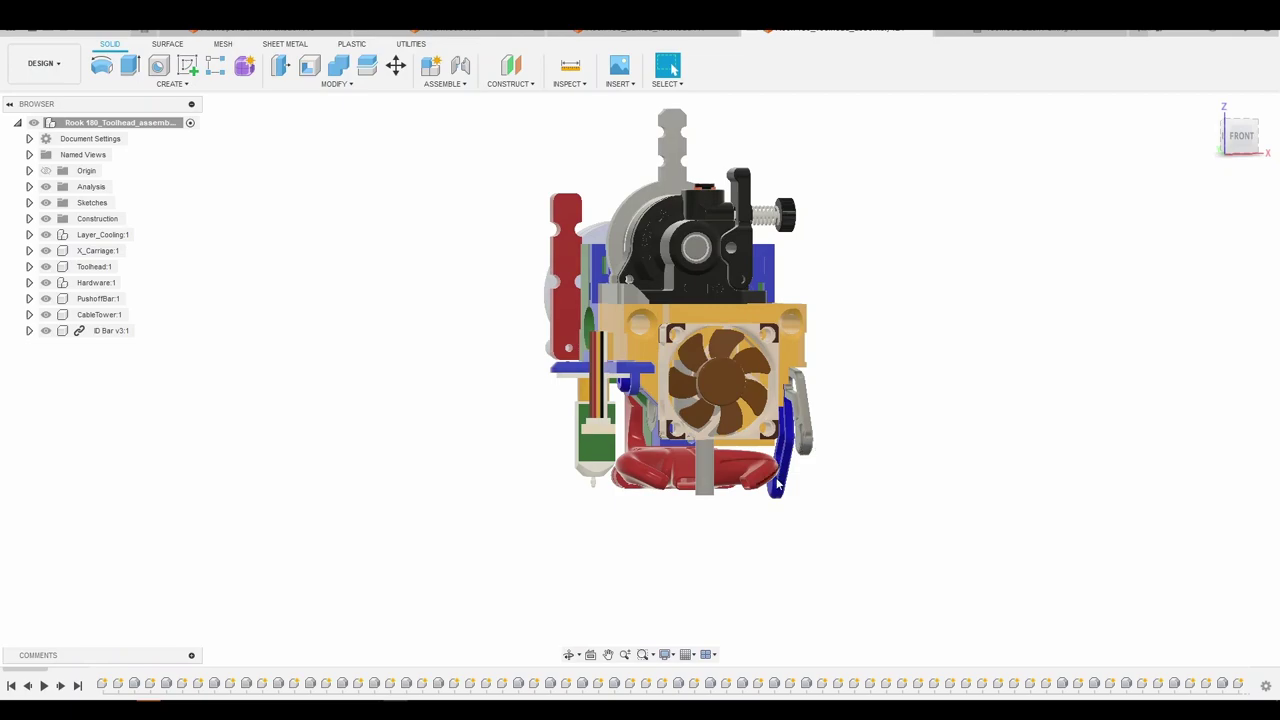
{"action": "middle_click_drag", "start_coordinate": [778, 485], "coordinate": [737, 491], "text": "shift"}
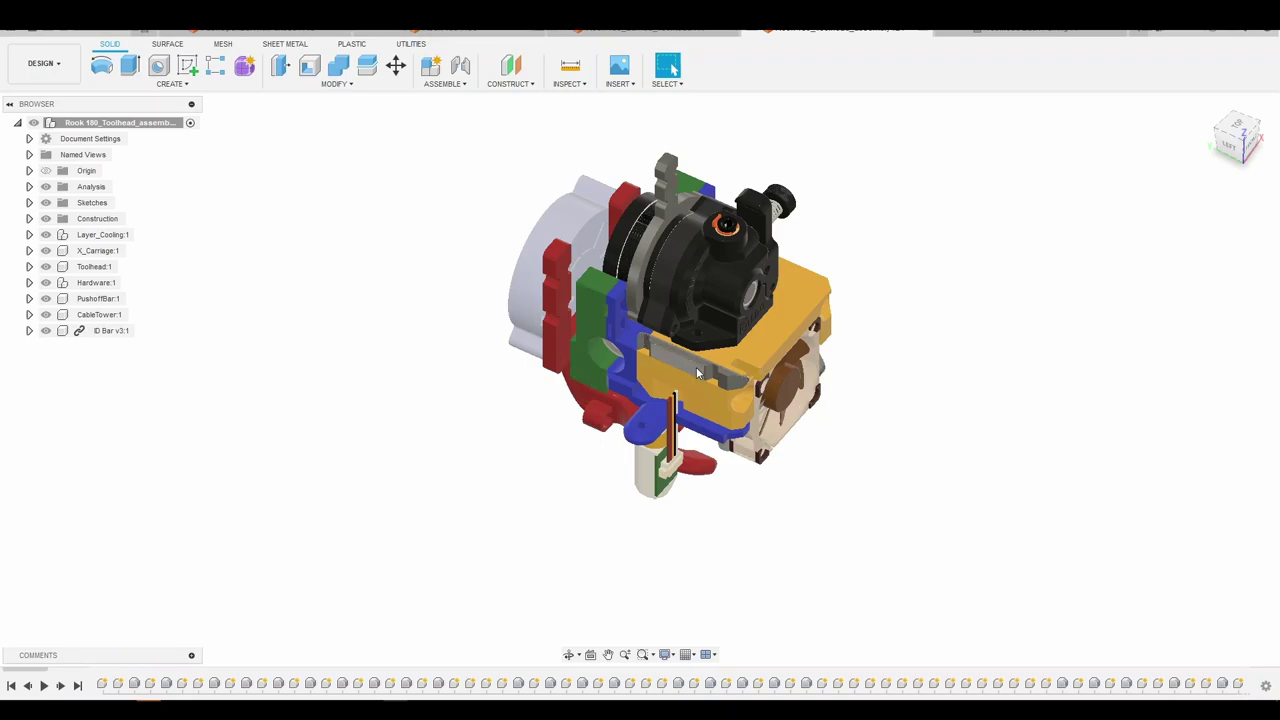
{"action": "middle_click_drag", "start_coordinate": [722, 380], "coordinate": [672, 68], "text": "shift"}
{"action": "left_click", "coordinate": [668, 66]}
{"action": "scroll", "coordinate": [587, 345], "scroll_direction": "up", "scroll_amount": 5}
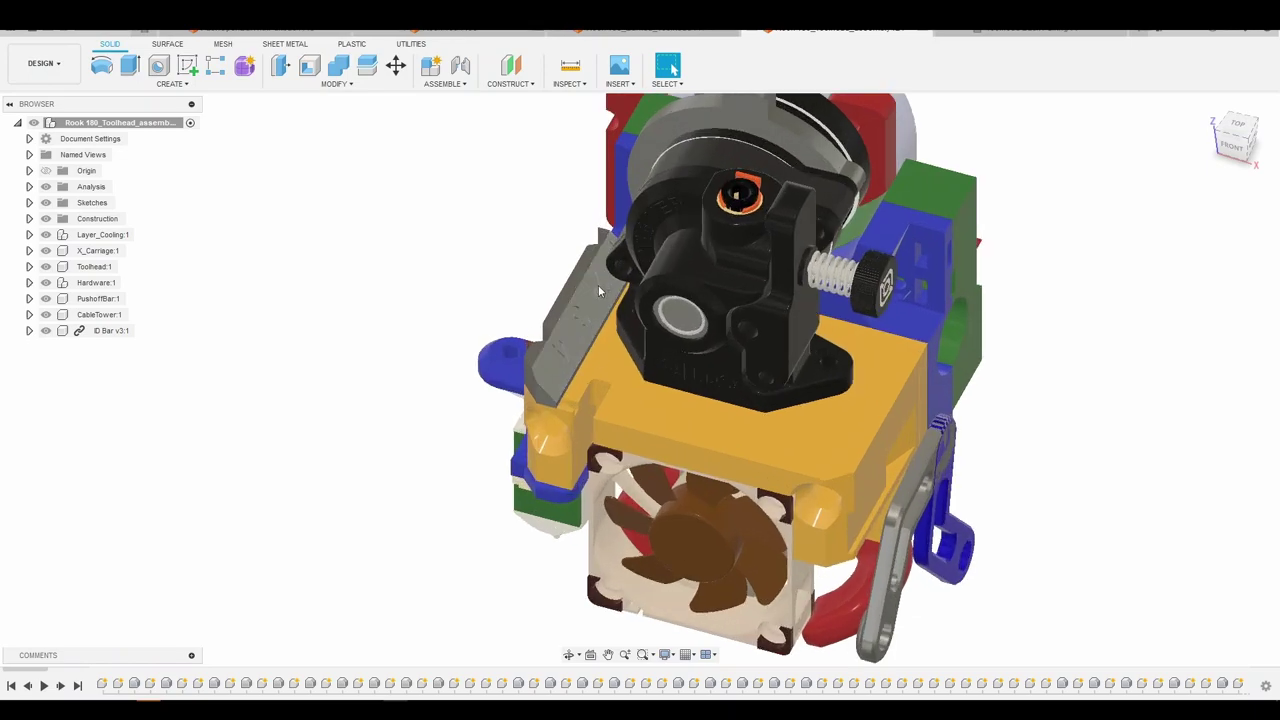
{"action": "middle_click_drag", "start_coordinate": [501, 398], "coordinate": [548, 404], "text": "shift"}
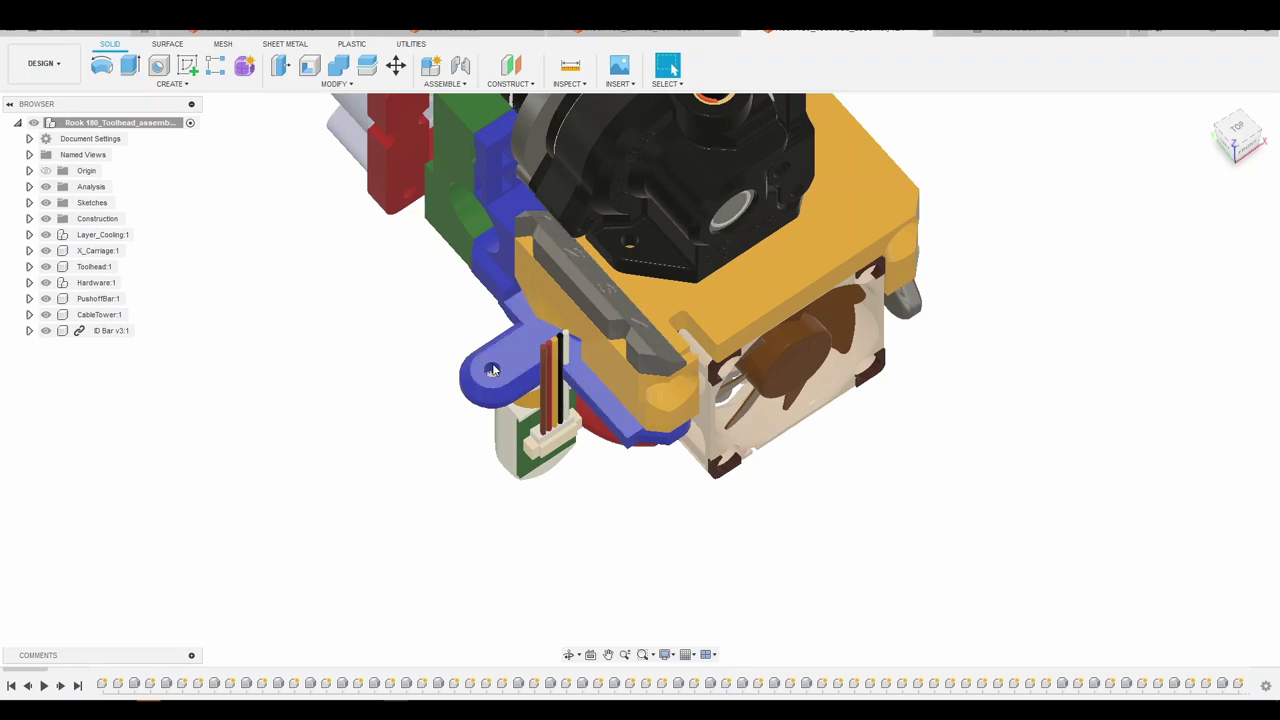
{"action": "middle_click_drag", "start_coordinate": [491, 370], "coordinate": [372, 256], "text": "shift"}
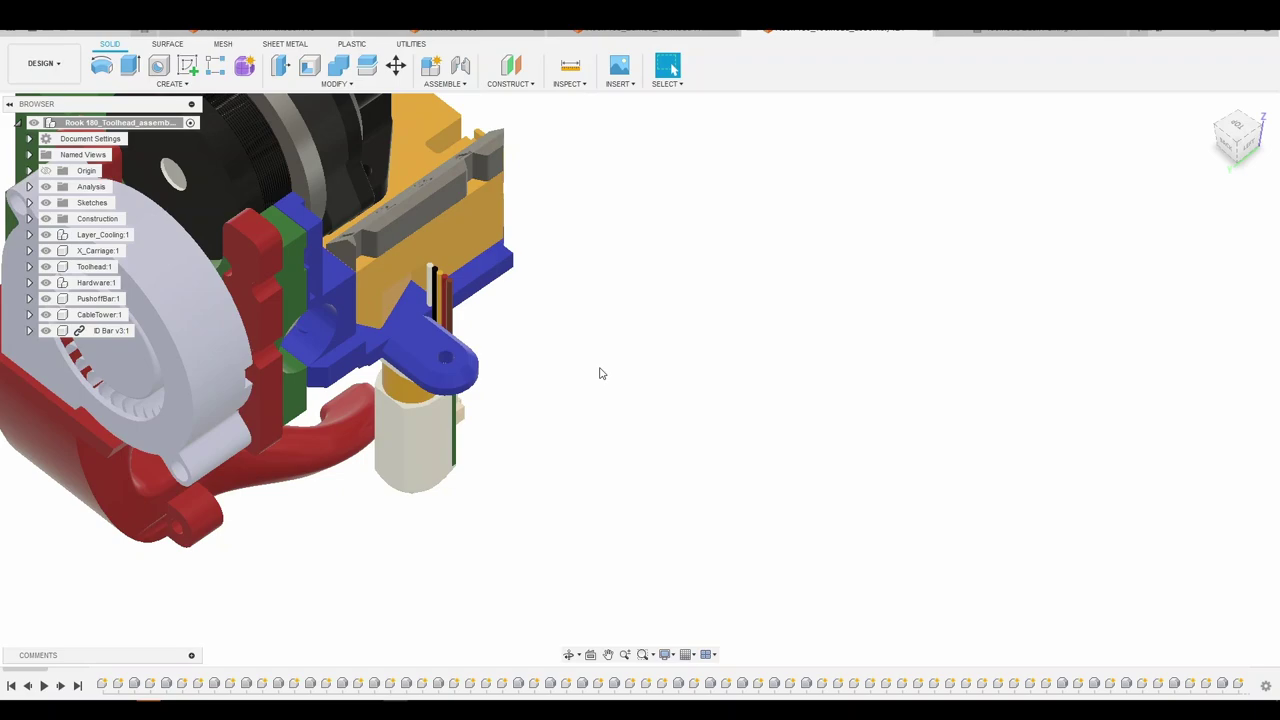
{"action": "key", "text": "F4"}
{"action": "left_click_drag", "start_coordinate": [599, 366], "coordinate": [383, 313]}
{"action": "key", "text": "Escape"}
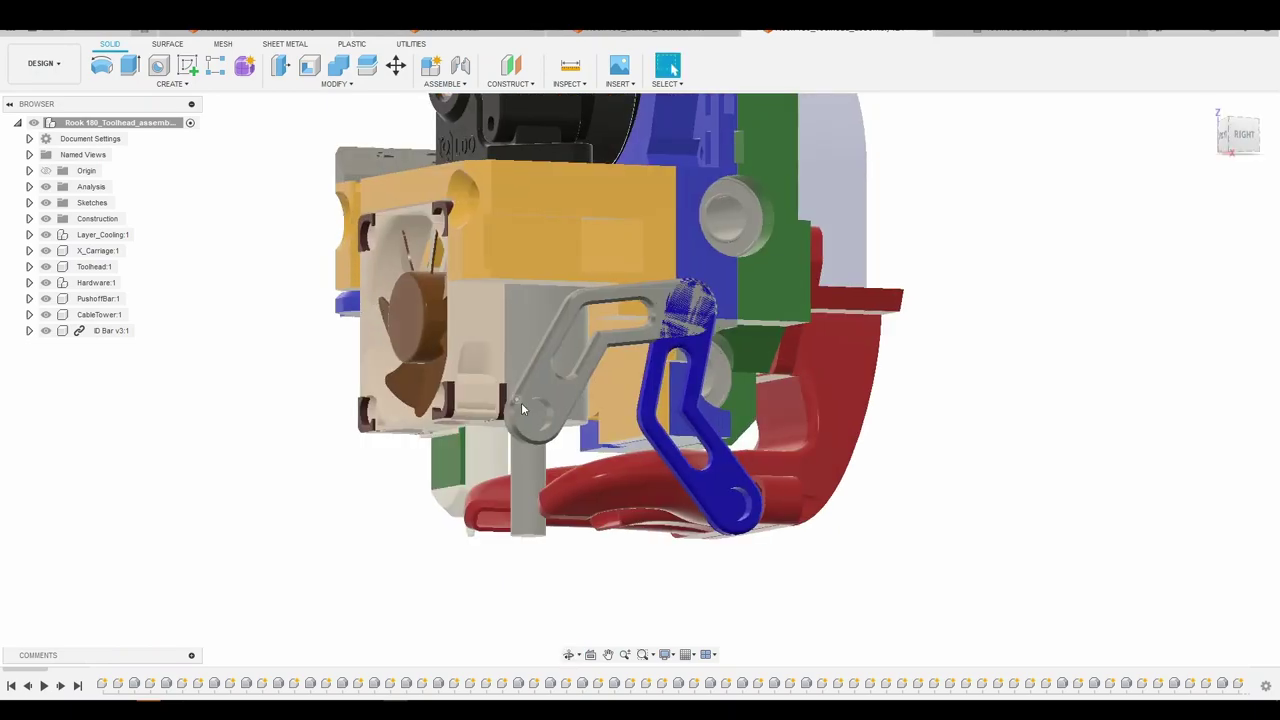
- Hide the Toolhead and Hardware components to expose the push-off bar on the X carriage
{"action": "left_click", "coordinate": [680, 330]}
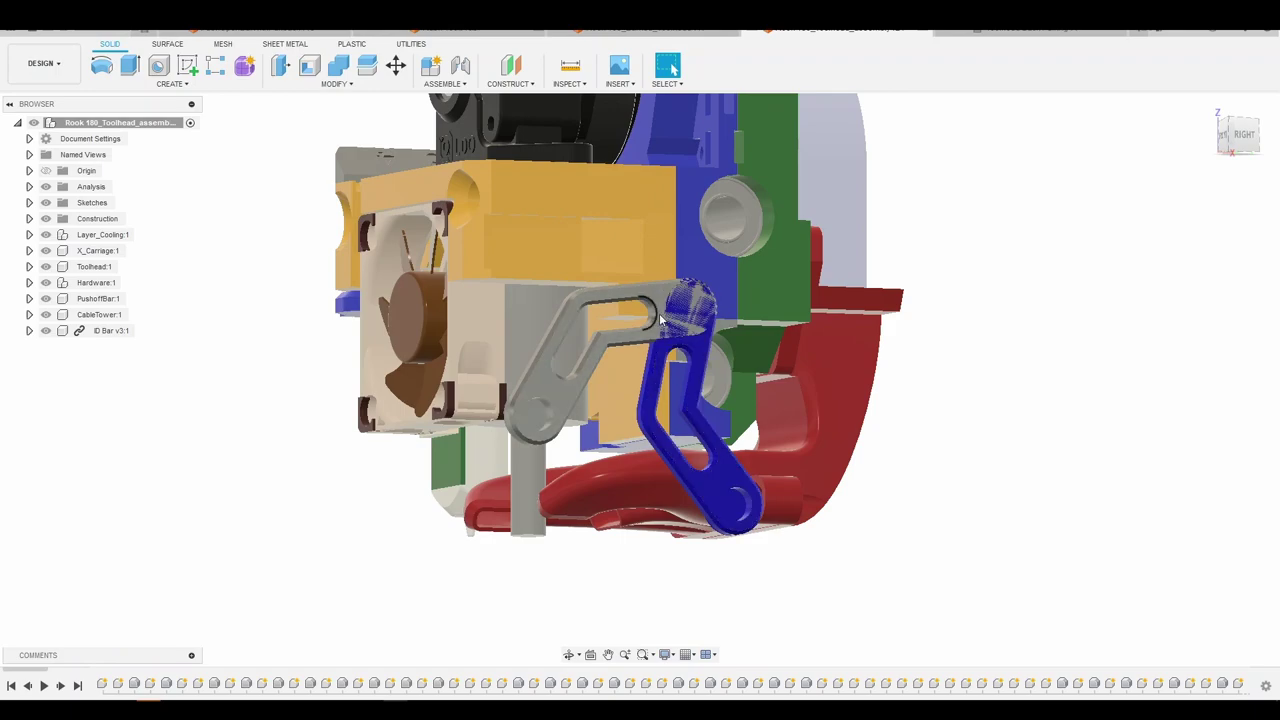
{"action": "left_click", "coordinate": [566, 398]}
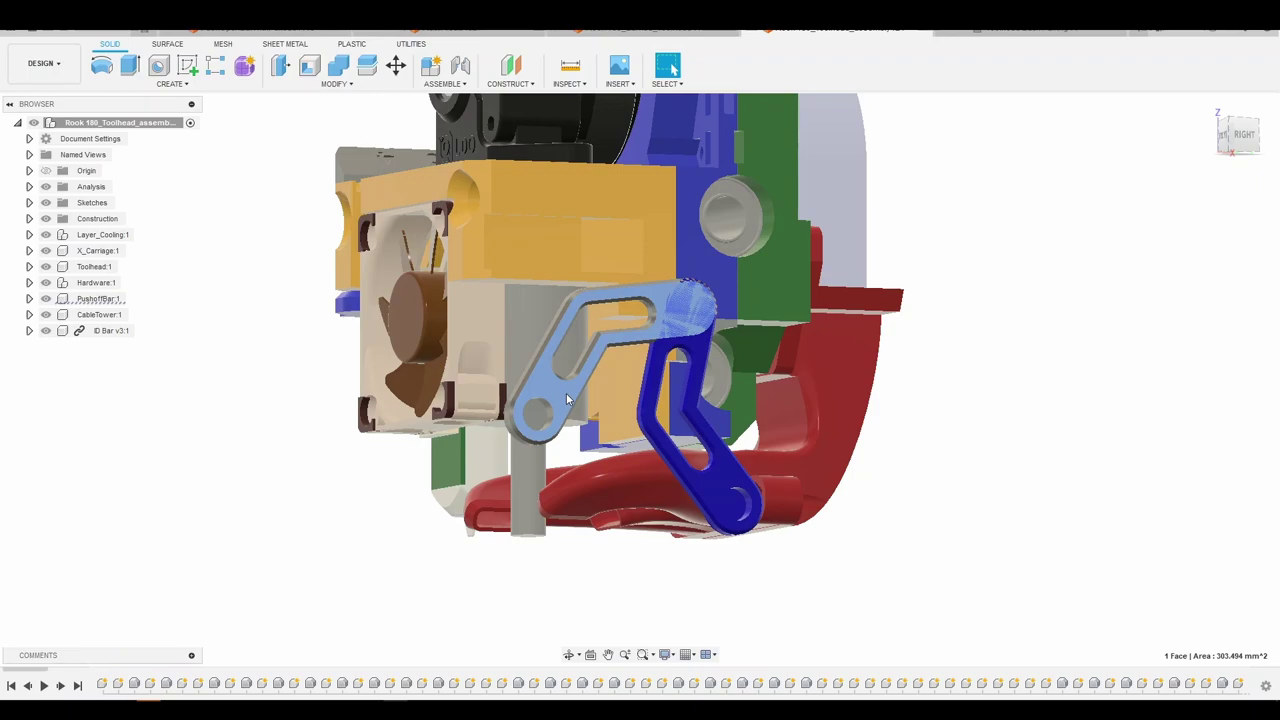
{"action": "left_click_drag", "start_coordinate": [566, 398], "coordinate": [540, 375]}
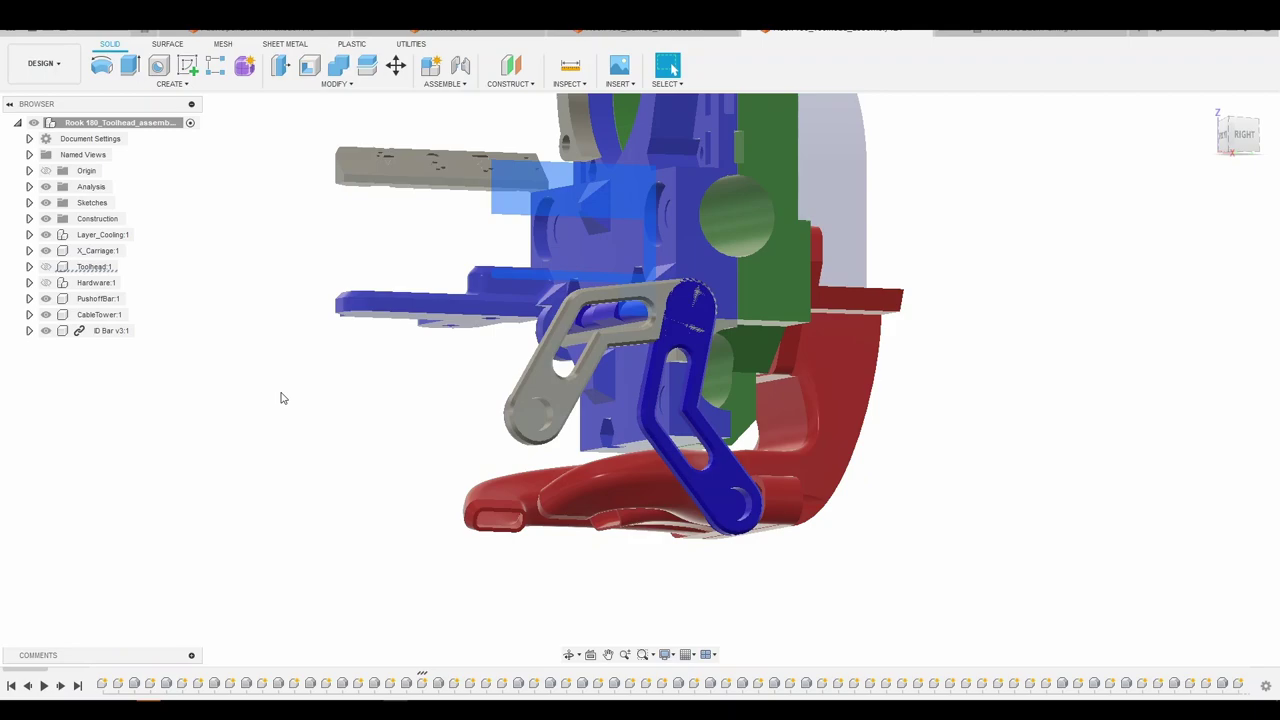
{"action": "middle_click_drag", "start_coordinate": [281, 398], "coordinate": [382, 421], "text": "shift"}
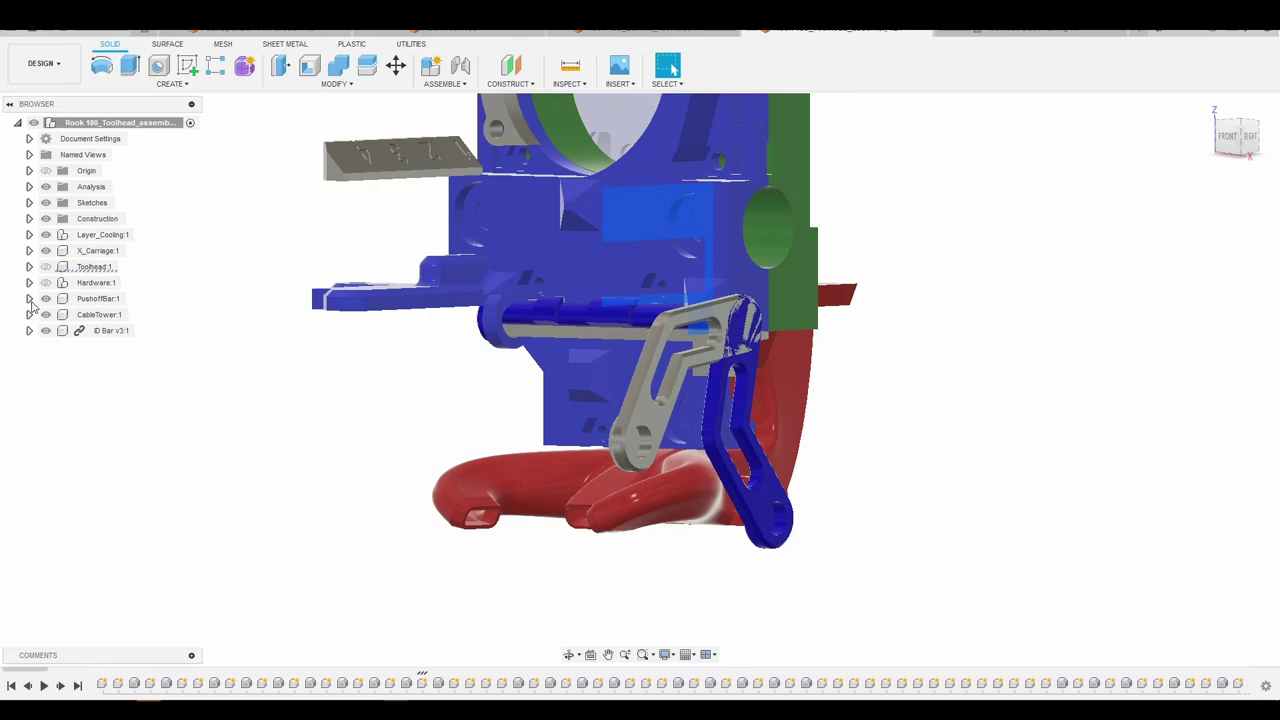
- Hide the PushoffBar (1) body and examine how the remaining PushoffBar body sits in the X carriage
{"action": "left_click", "coordinate": [29, 298]}
{"action": "left_click", "coordinate": [41, 330]}
{"action": "left_click", "coordinate": [70, 378]}
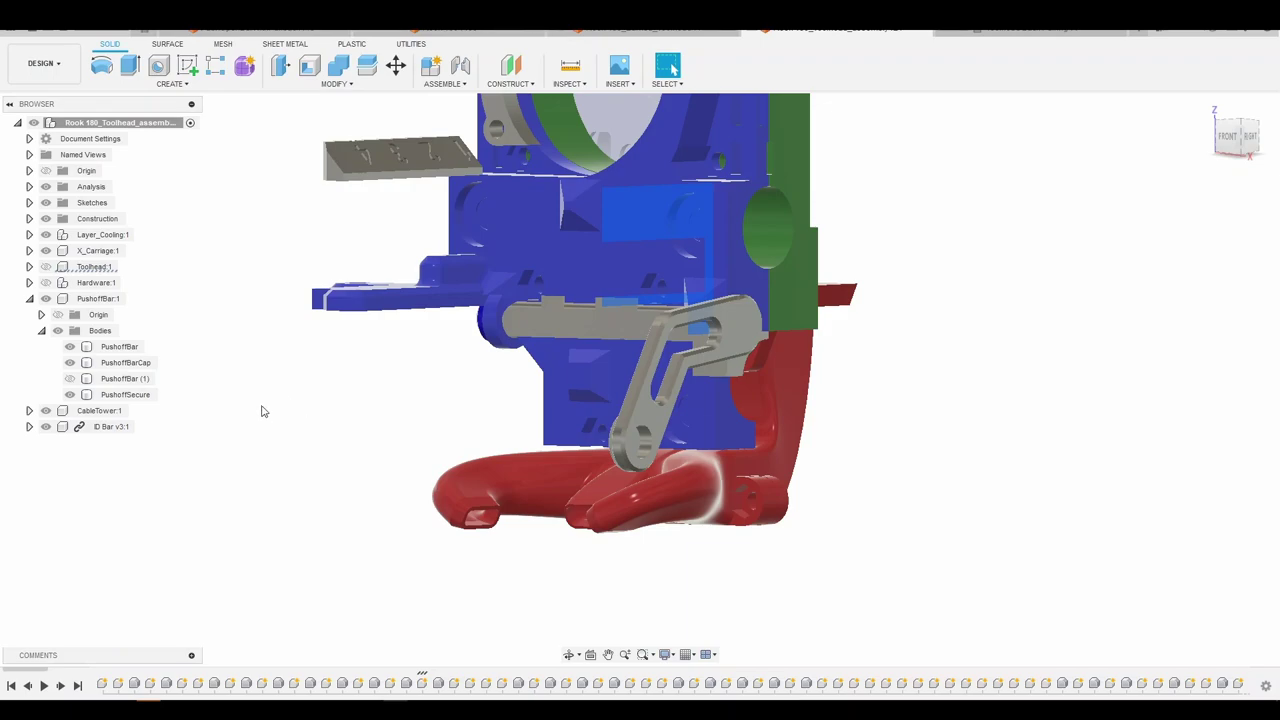
{"action": "middle_click_drag", "start_coordinate": [261, 403], "coordinate": [309, 386], "text": "shift"}
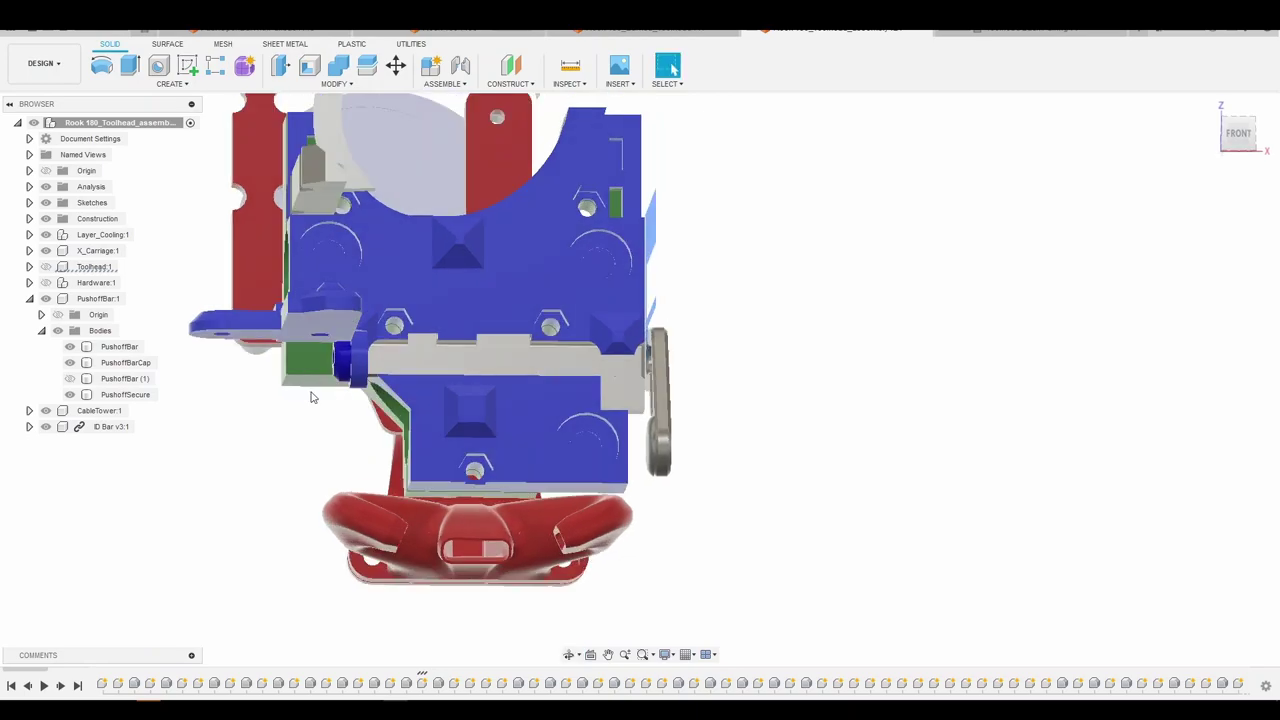
{"action": "left_click", "coordinate": [576, 364]}
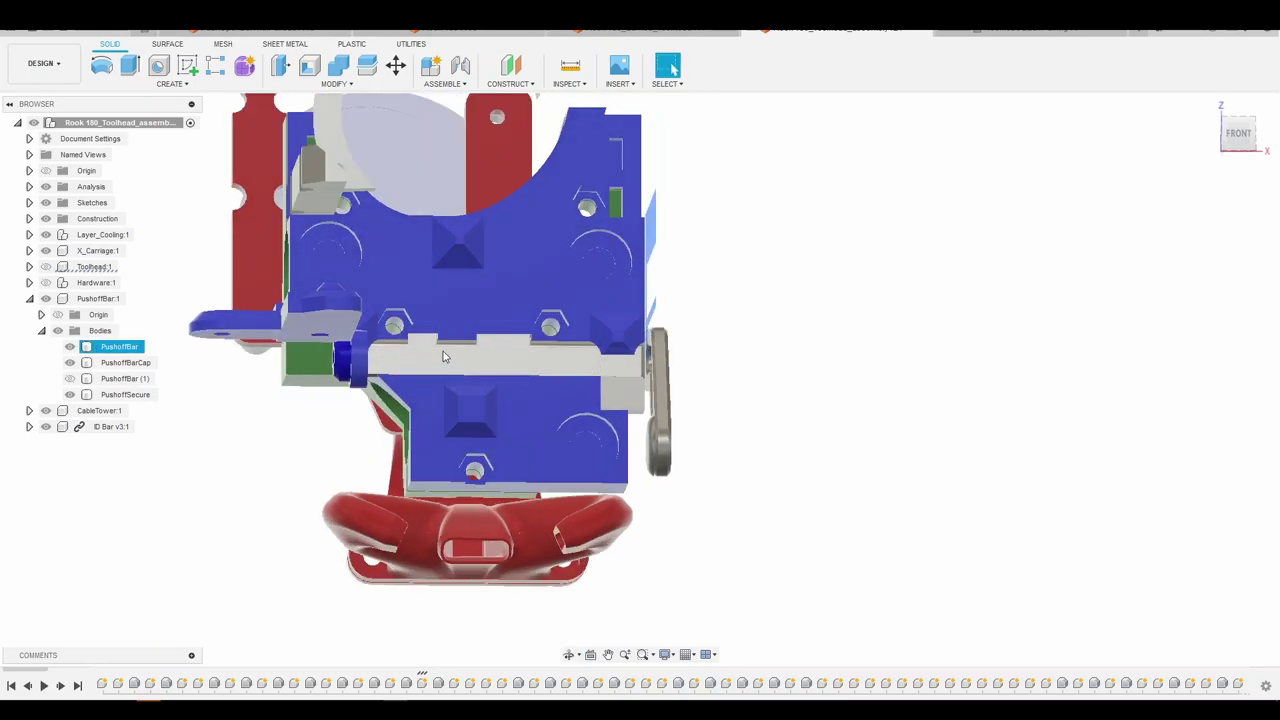
{"action": "left_click", "coordinate": [441, 312]}
{"action": "middle_click_drag", "start_coordinate": [368, 470], "coordinate": [399, 430], "text": "shift"}
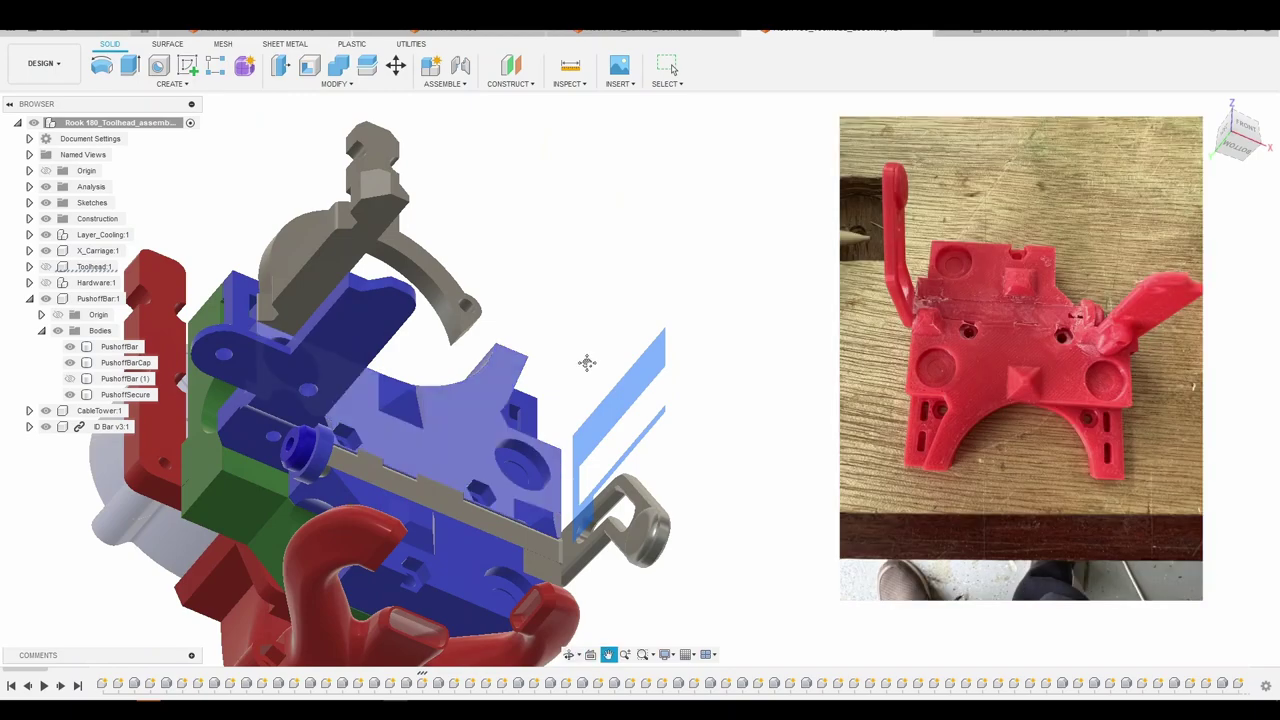
{"action": "middle_click_drag", "start_coordinate": [400, 420], "coordinate": [604, 362]}
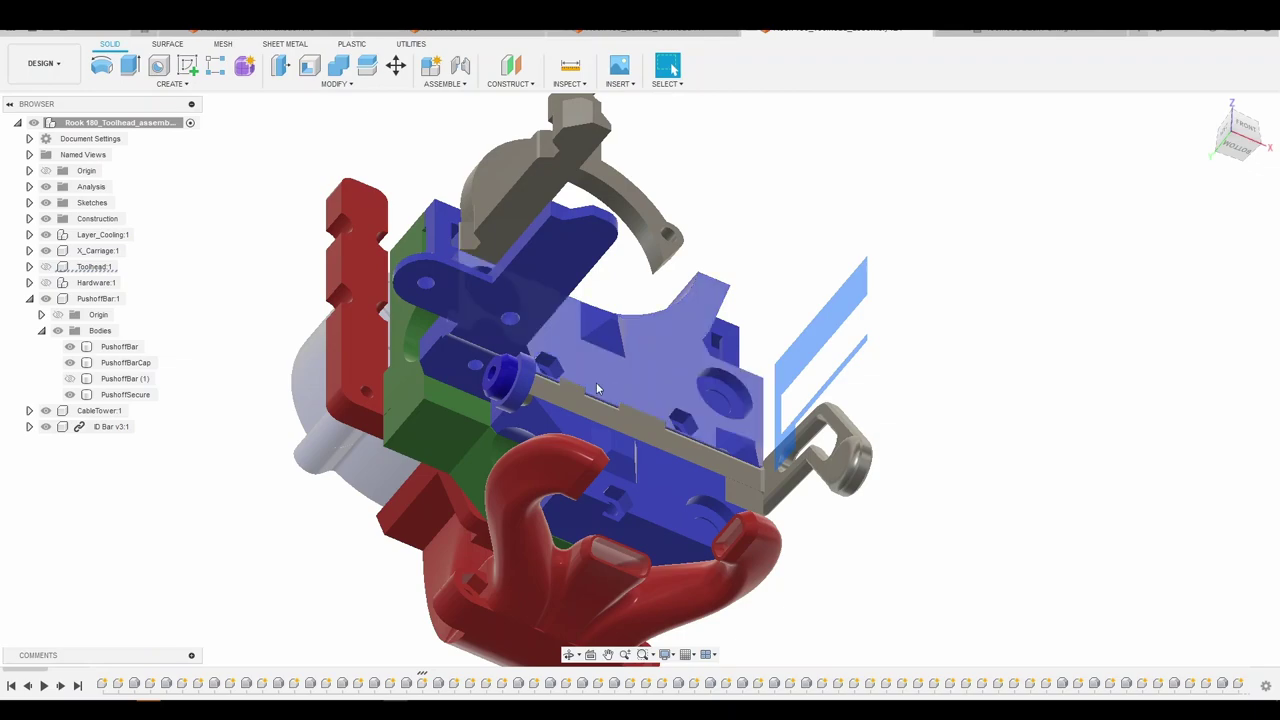
- Show the PushoffBar (1) body in place of PushoffBar and examine its lowered arm and carriage retention
{"action": "left_click", "coordinate": [70, 347]}
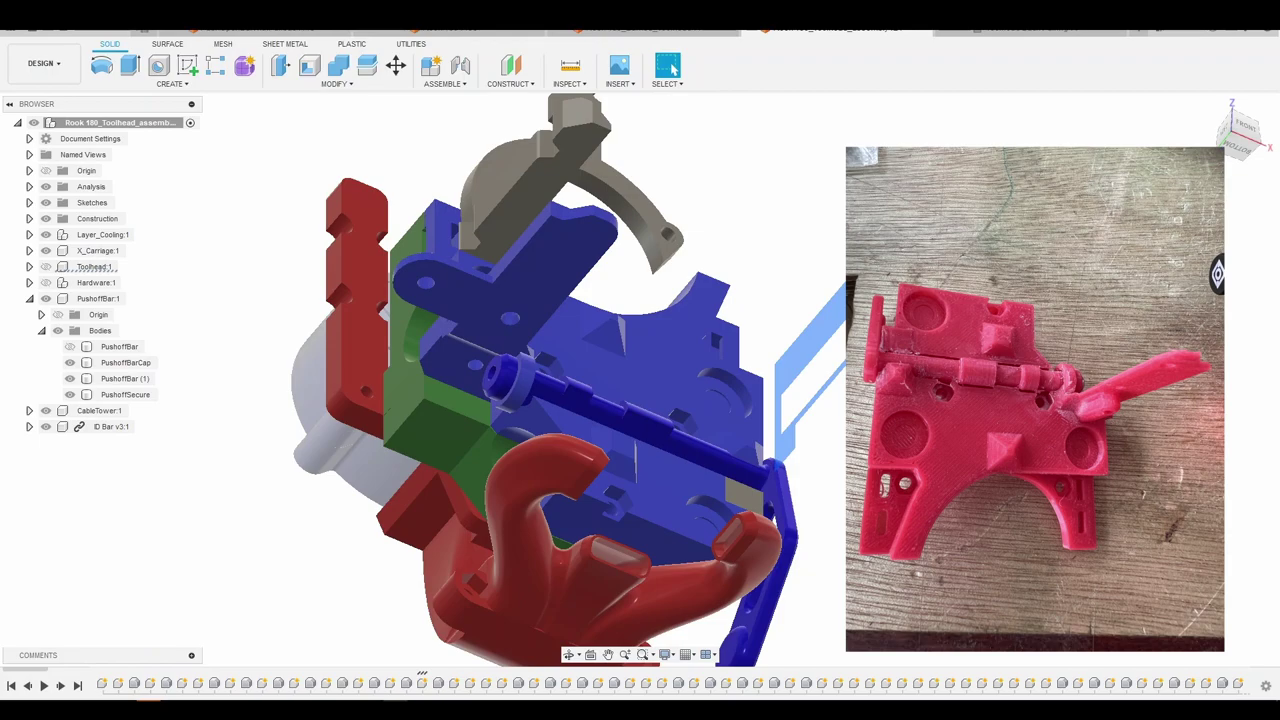
{"action": "middle_click_drag", "start_coordinate": [620, 560], "coordinate": [761, 565], "text": "shift"}
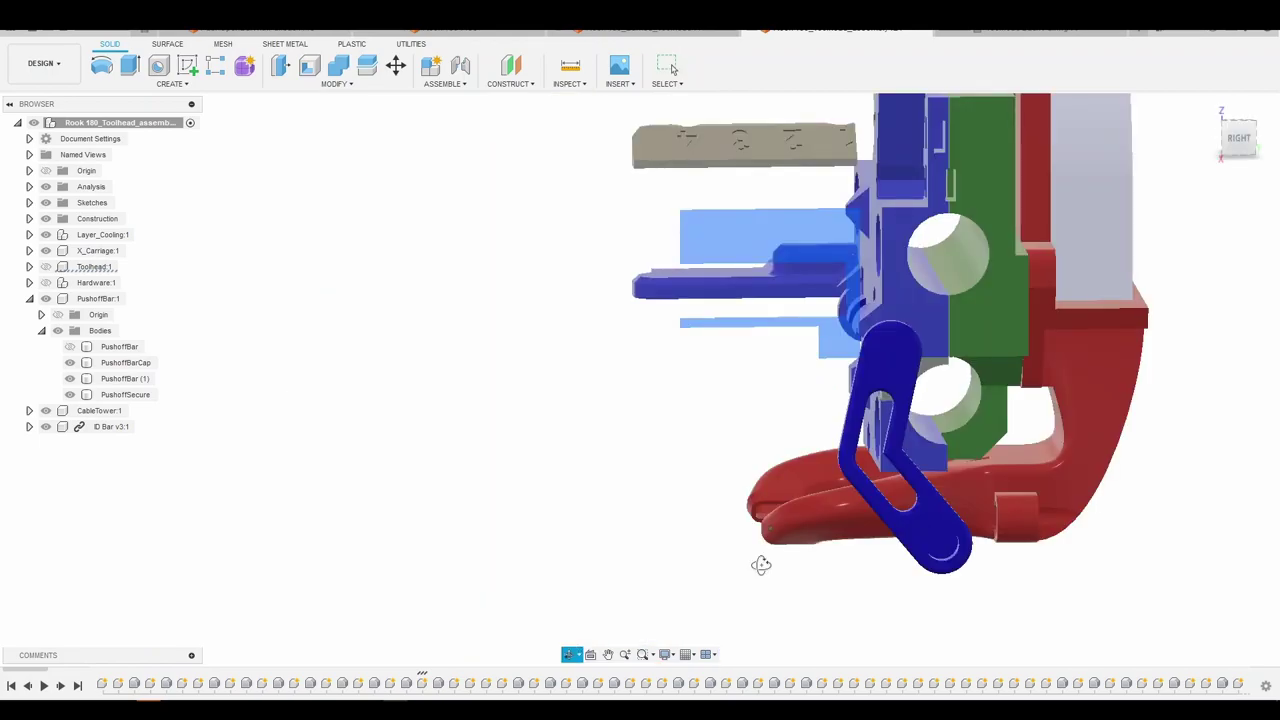
{"action": "middle_click_drag", "start_coordinate": [761, 565], "coordinate": [689, 354], "text": "shift"}
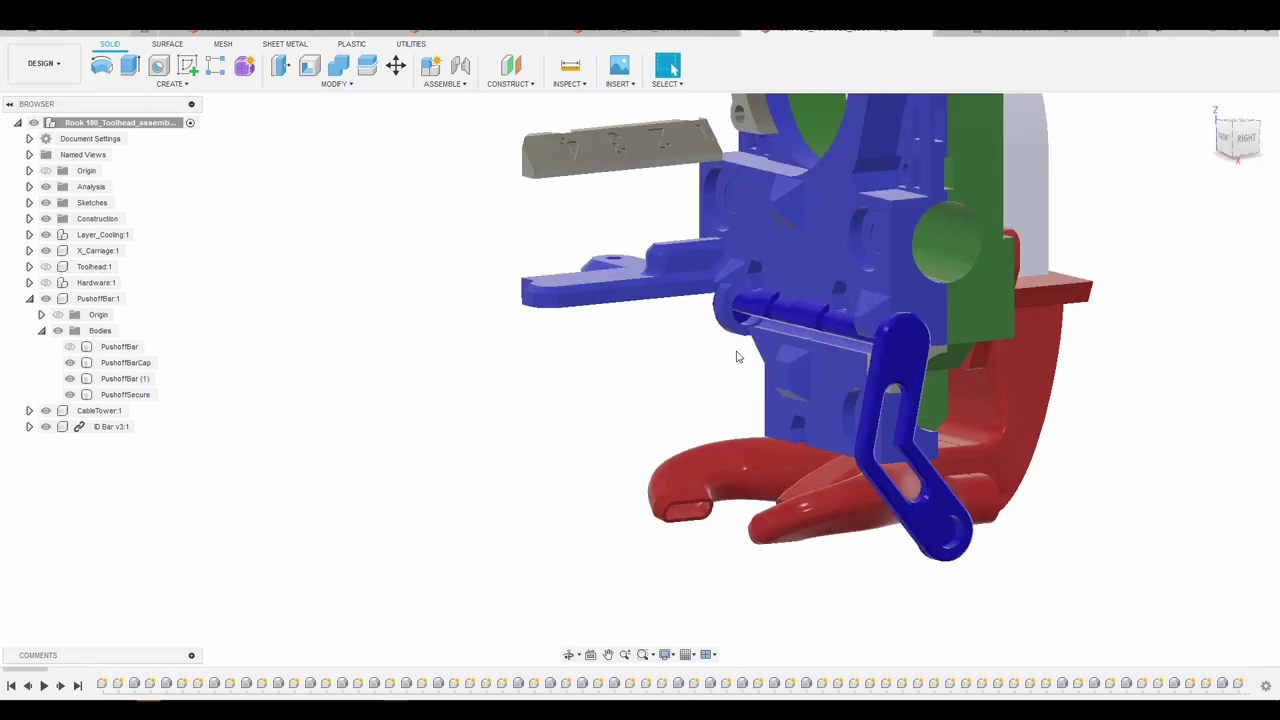
{"action": "left_click", "coordinate": [810, 327]}
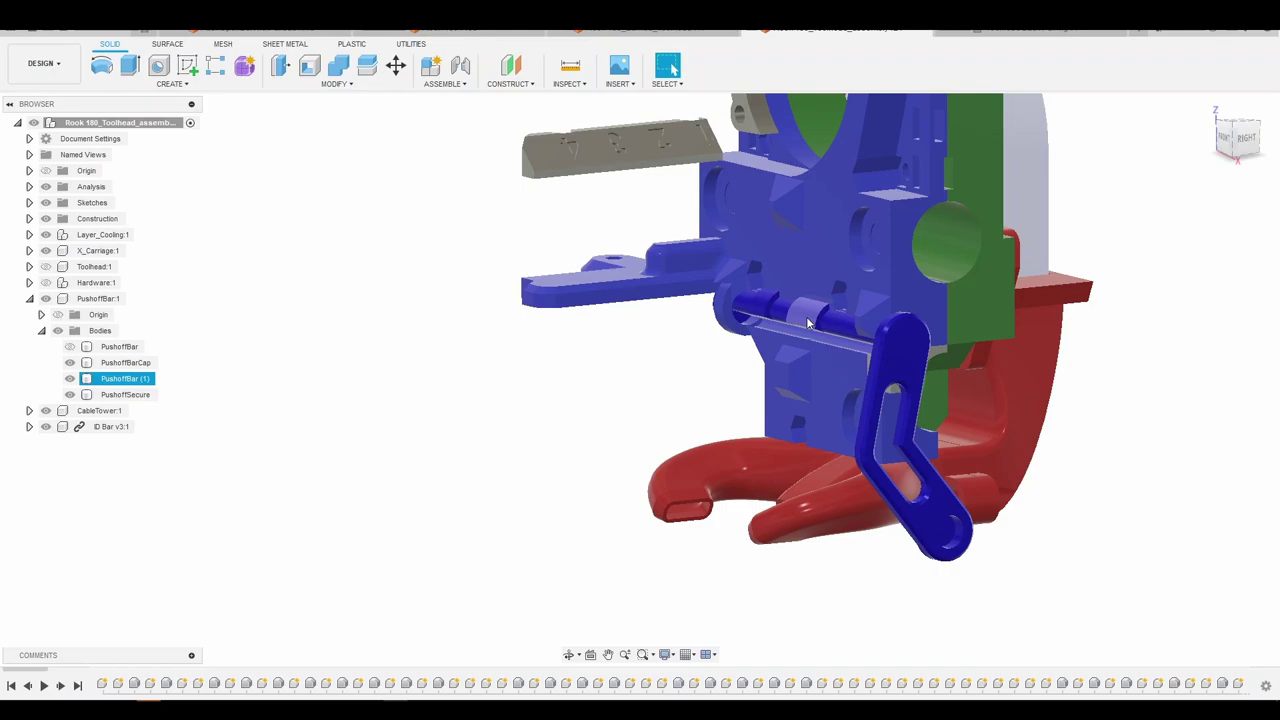
{"action": "left_click", "coordinate": [808, 280]}
{"action": "left_click", "coordinate": [809, 318]}
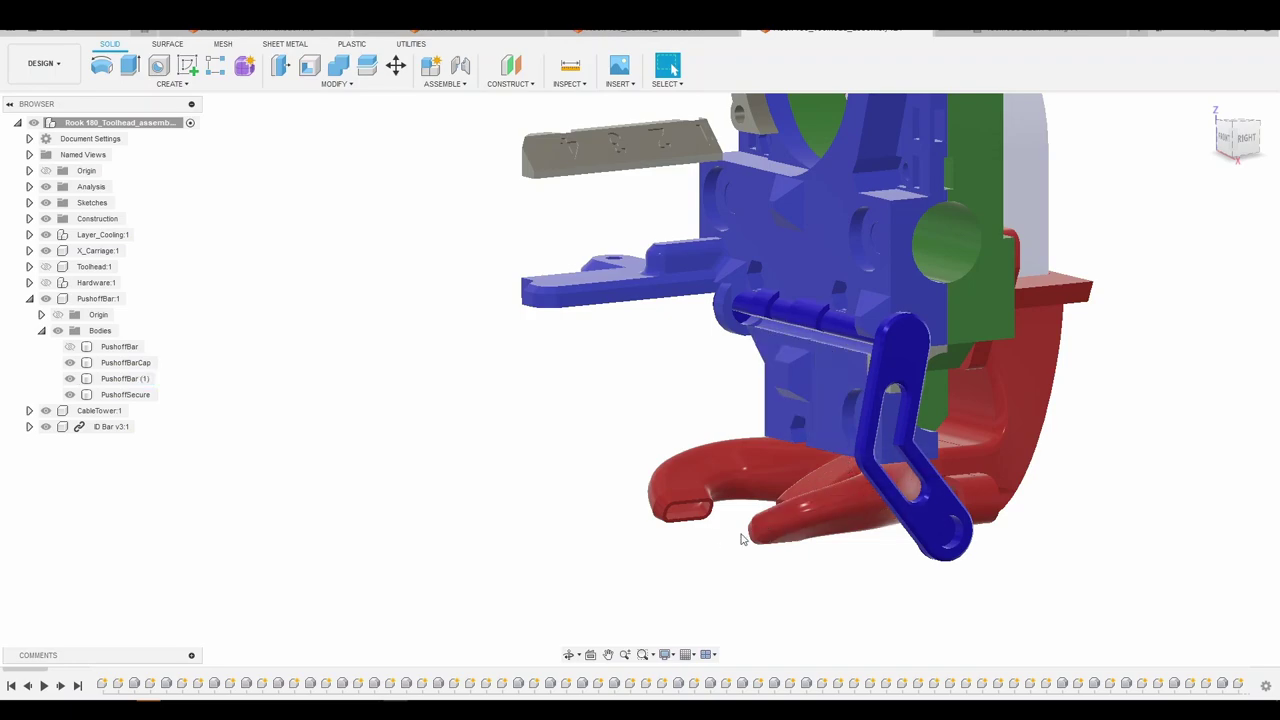
{"action": "left_click", "coordinate": [480, 389]}
{"action": "left_click", "coordinate": [855, 395]}
{"action": "left_click", "coordinate": [569, 347]}
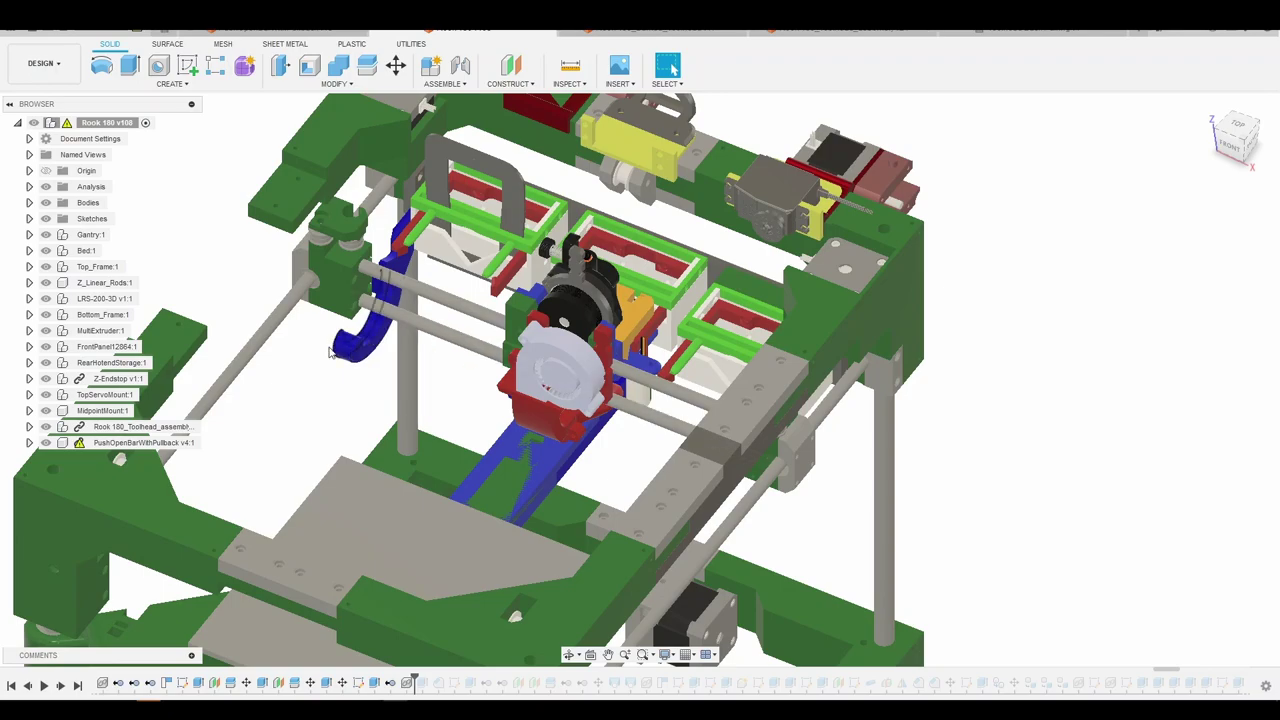
- Inspect the blue pullback hook beside the gantry from the left side of the full Rook 180 assembly
{"action": "middle_click_drag", "start_coordinate": [330, 350], "coordinate": [434, 467], "text": "shift"}
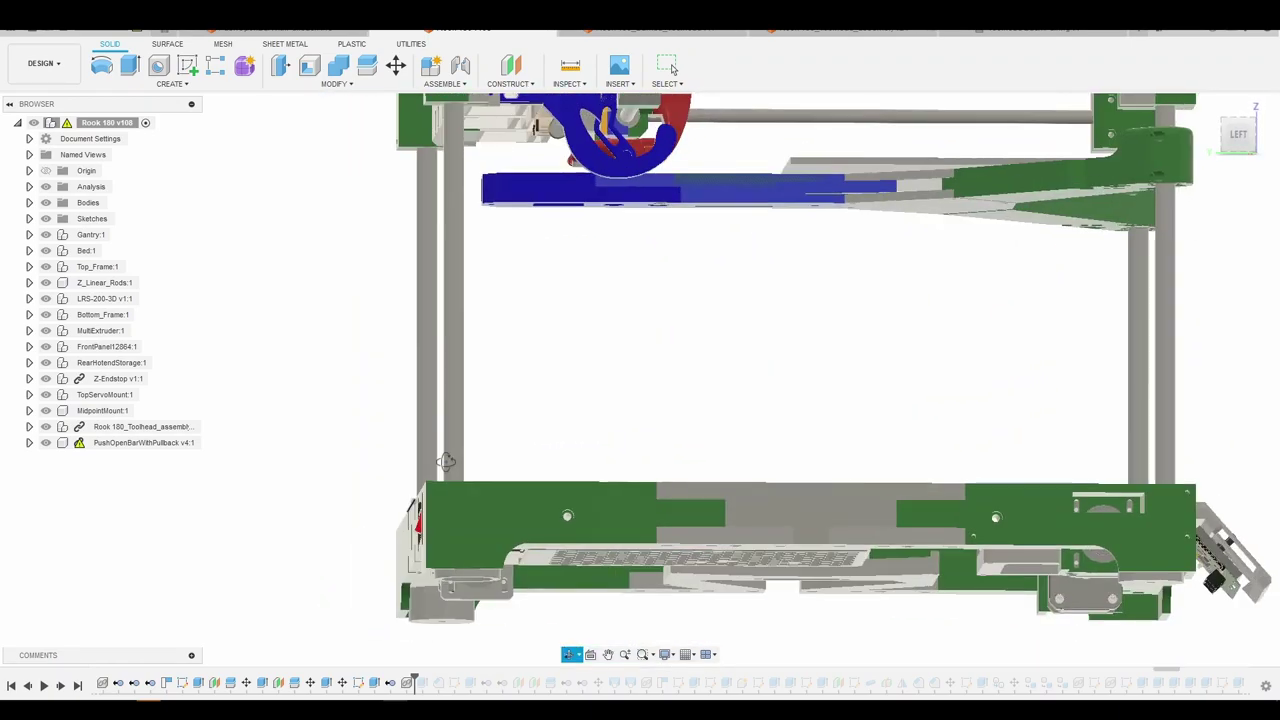
{"action": "left_click_drag", "start_coordinate": [446, 460], "coordinate": [581, 313]}
{"action": "key", "text": "Escape"}
{"action": "middle_click_drag", "start_coordinate": [577, 306], "coordinate": [502, 468]}
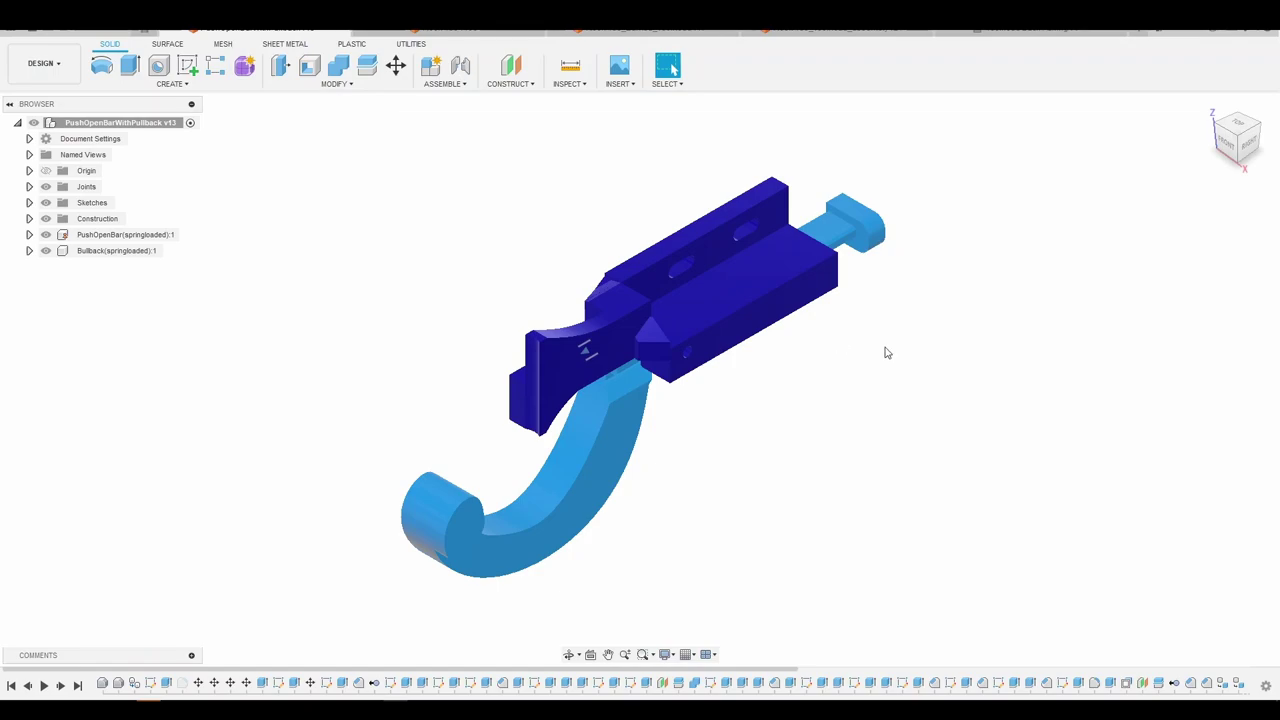
- Examine the PushOpenBarWithPullback model from the side and below, covering the spring-loaded bar and its sliding hook
{"action": "middle_click_drag", "start_coordinate": [885, 352], "coordinate": [803, 280], "text": "shift"}
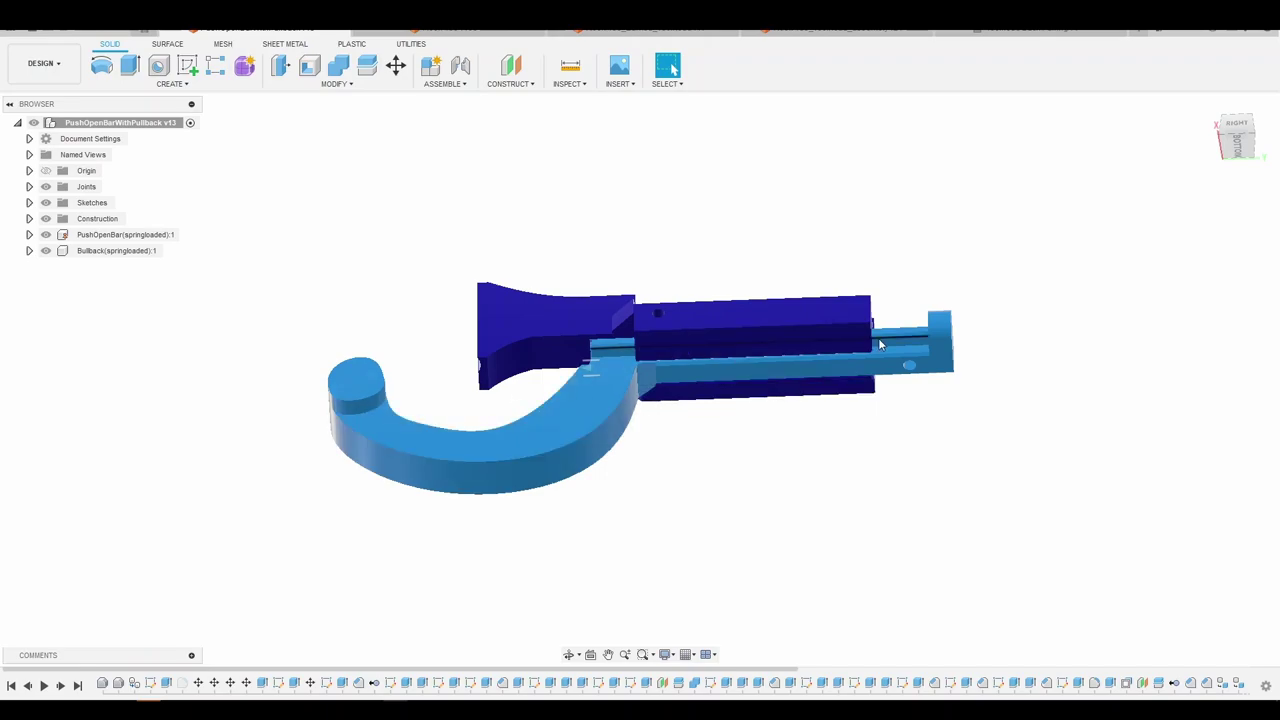
{"action": "middle_click_drag", "start_coordinate": [806, 329], "coordinate": [802, 338], "text": "shift"}
{"action": "left_click", "coordinate": [673, 68]}
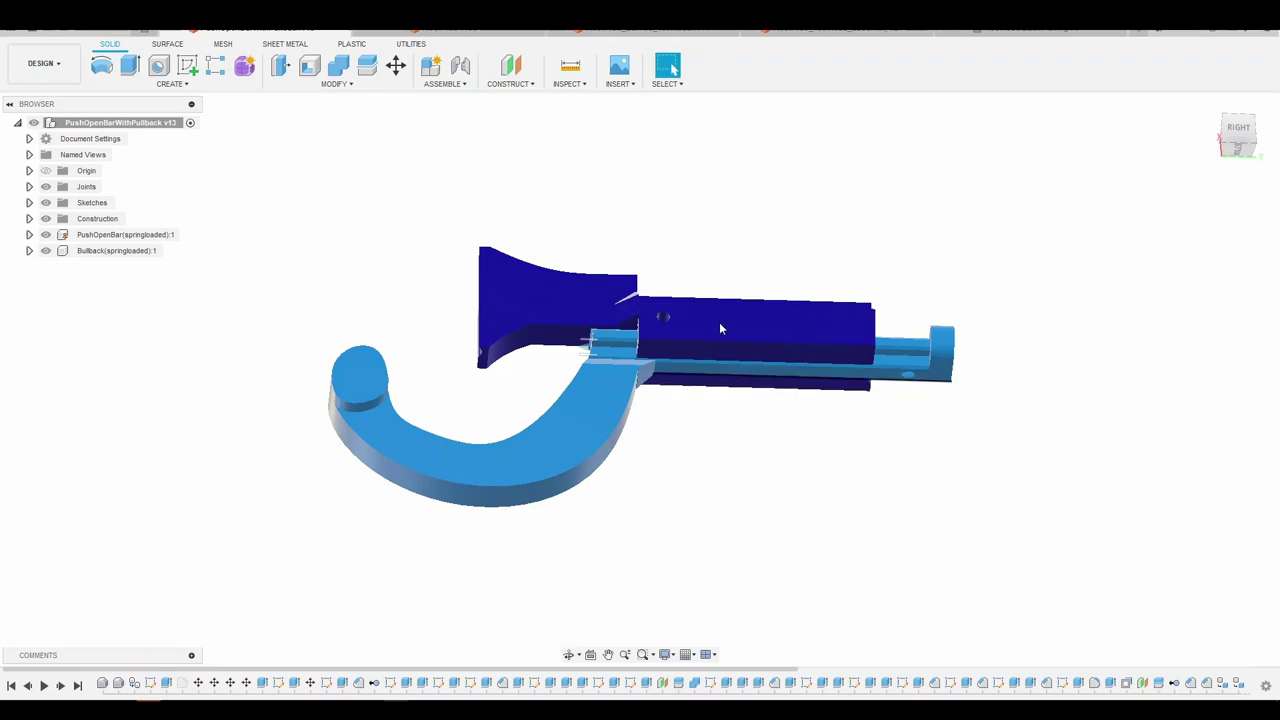
{"action": "left_click", "coordinate": [684, 331]}
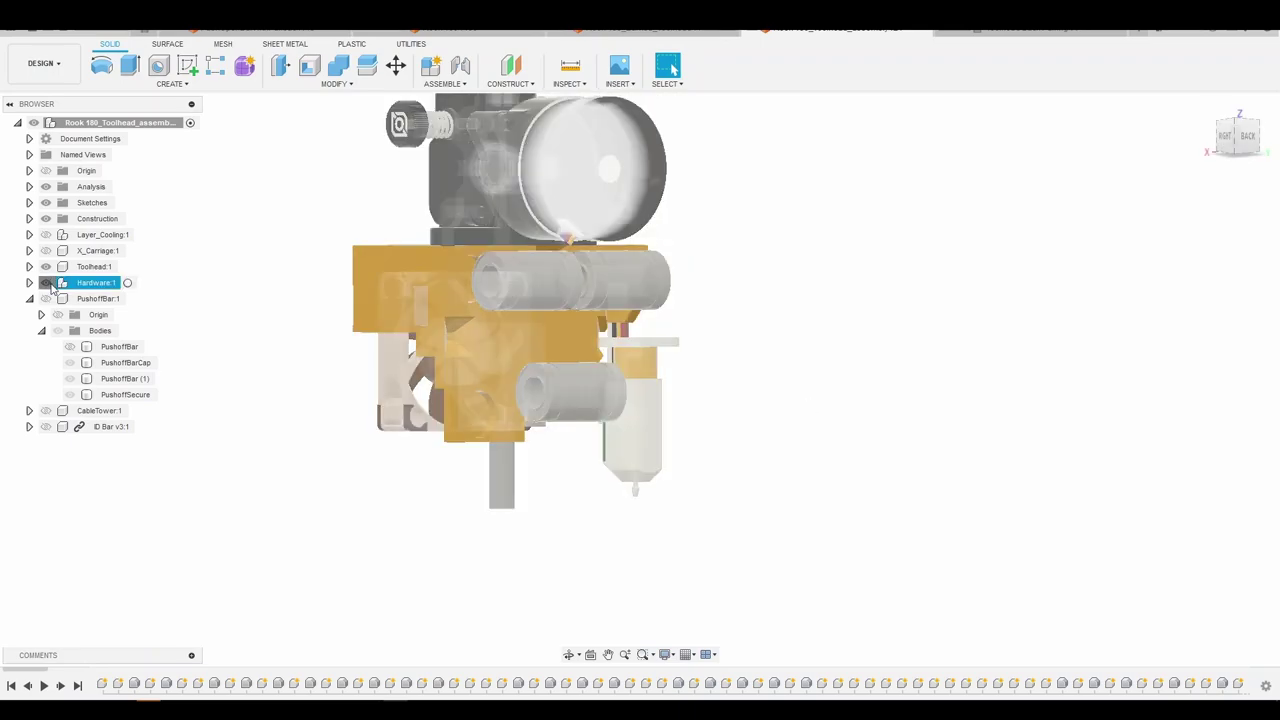
- Hide the Hardware component and turn the bare Toolhead around to view its front and right side
{"action": "left_click", "coordinate": [46, 282]}
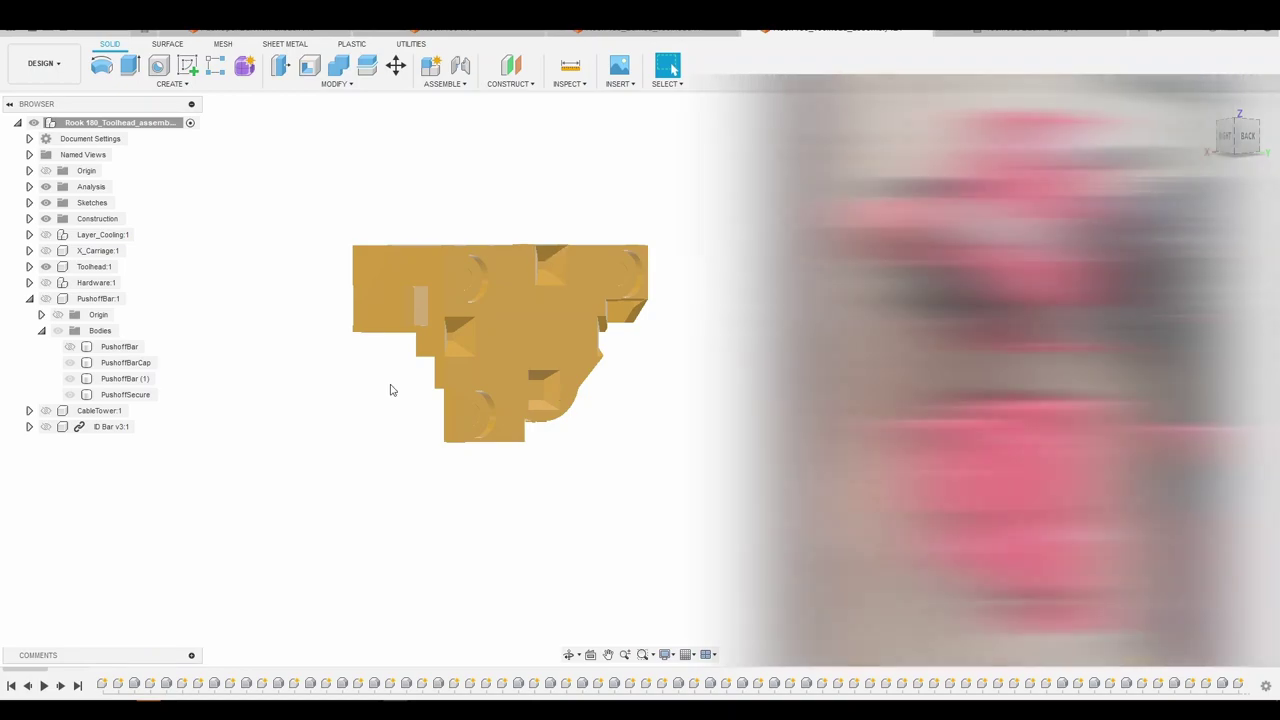
{"action": "middle_click_drag", "start_coordinate": [400, 380], "coordinate": [489, 393], "text": "shift"}
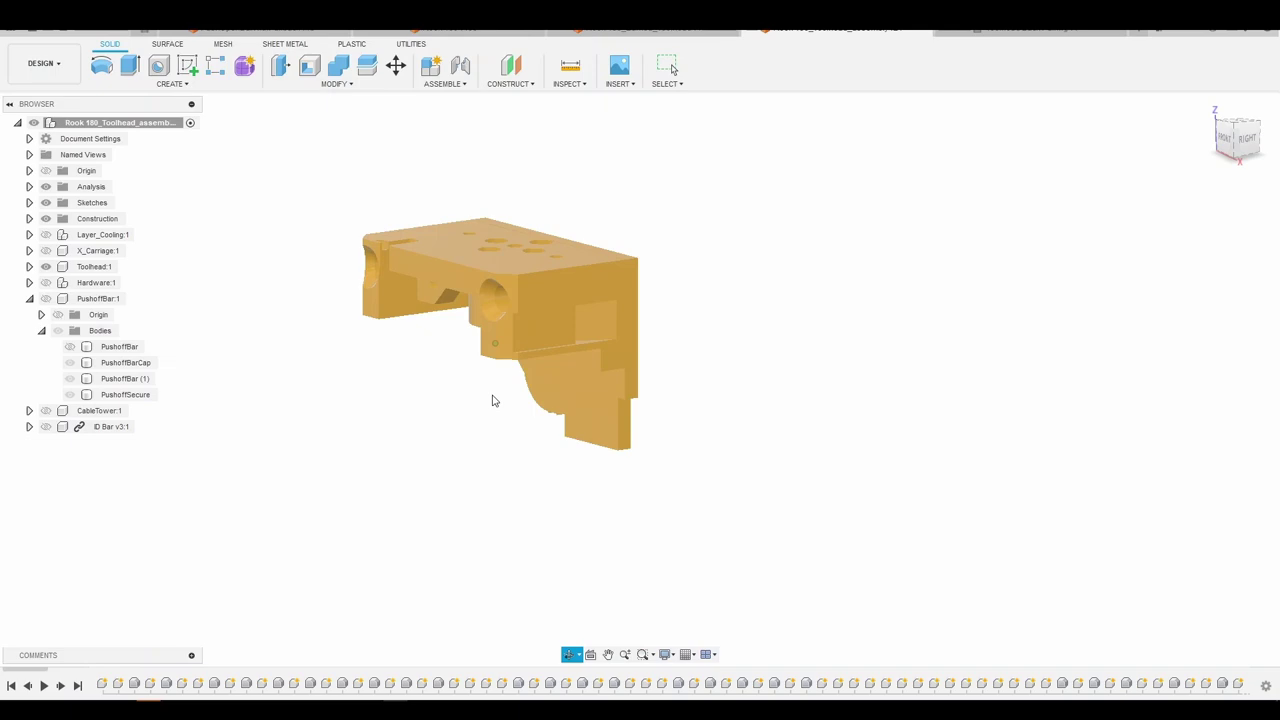
{"action": "key", "text": "Escape"}
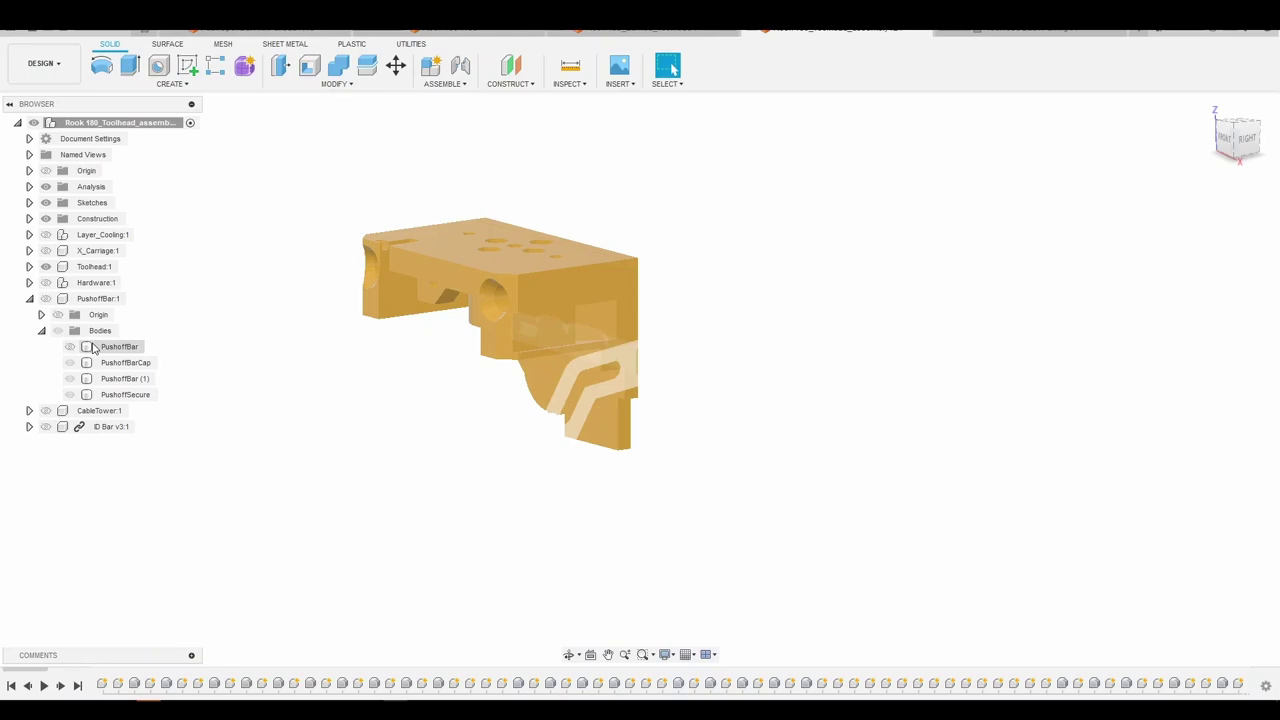
- Hide the ToolheadMainBody body in the Toolhead component so that only the ToolheadMainBody (1) back plate is shown
{"action": "left_click", "coordinate": [29, 266]}
{"action": "left_click", "coordinate": [70, 330]}
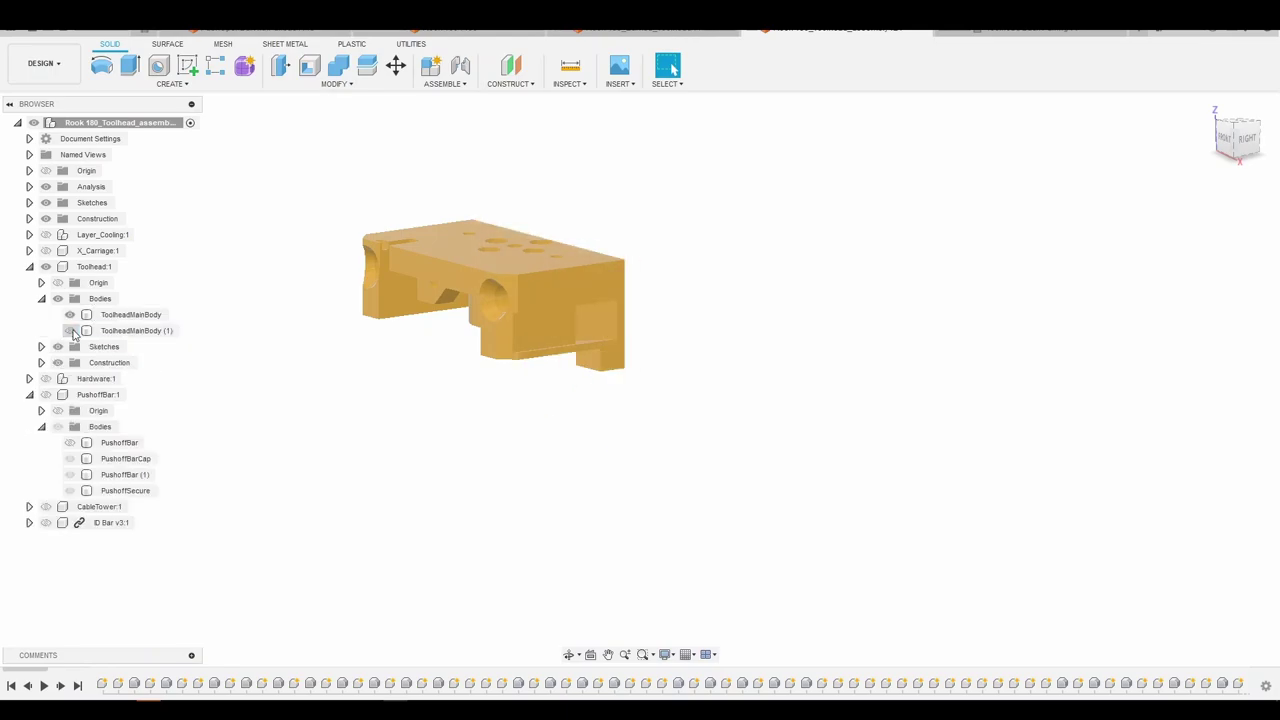
{"action": "left_click", "coordinate": [70, 330]}
{"action": "left_click", "coordinate": [71, 318]}
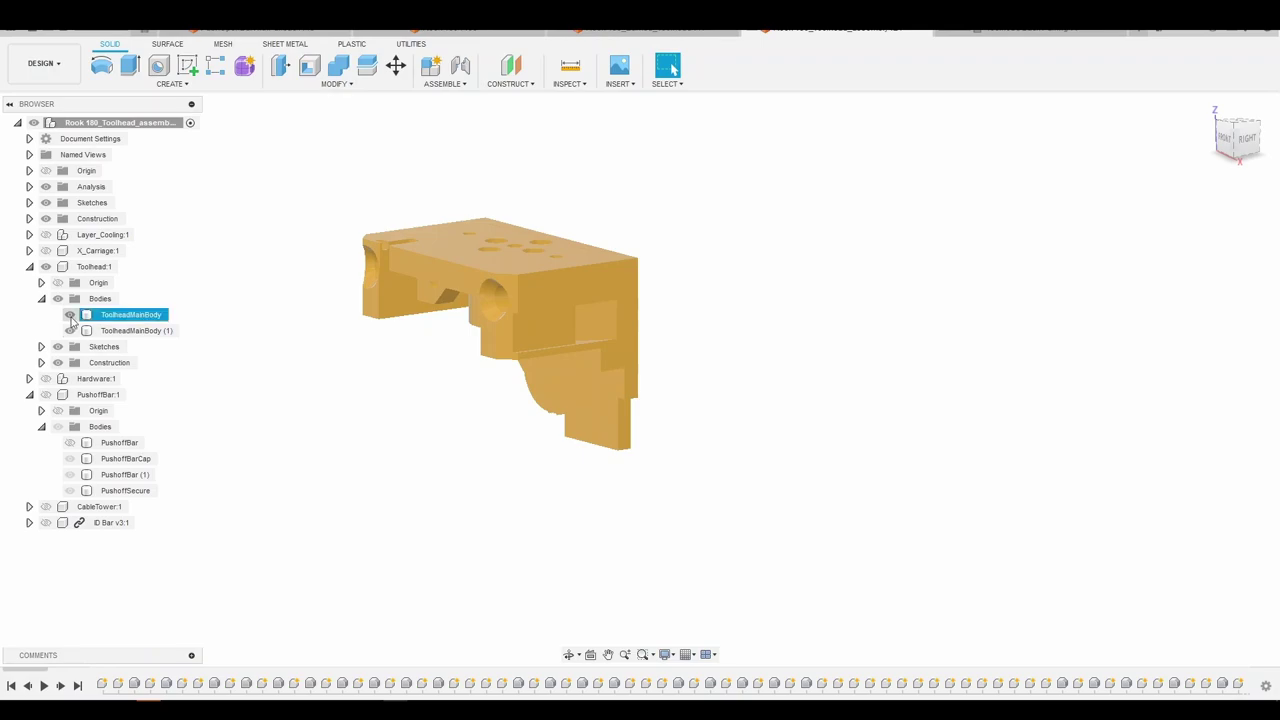
{"action": "left_click", "coordinate": [70, 315]}
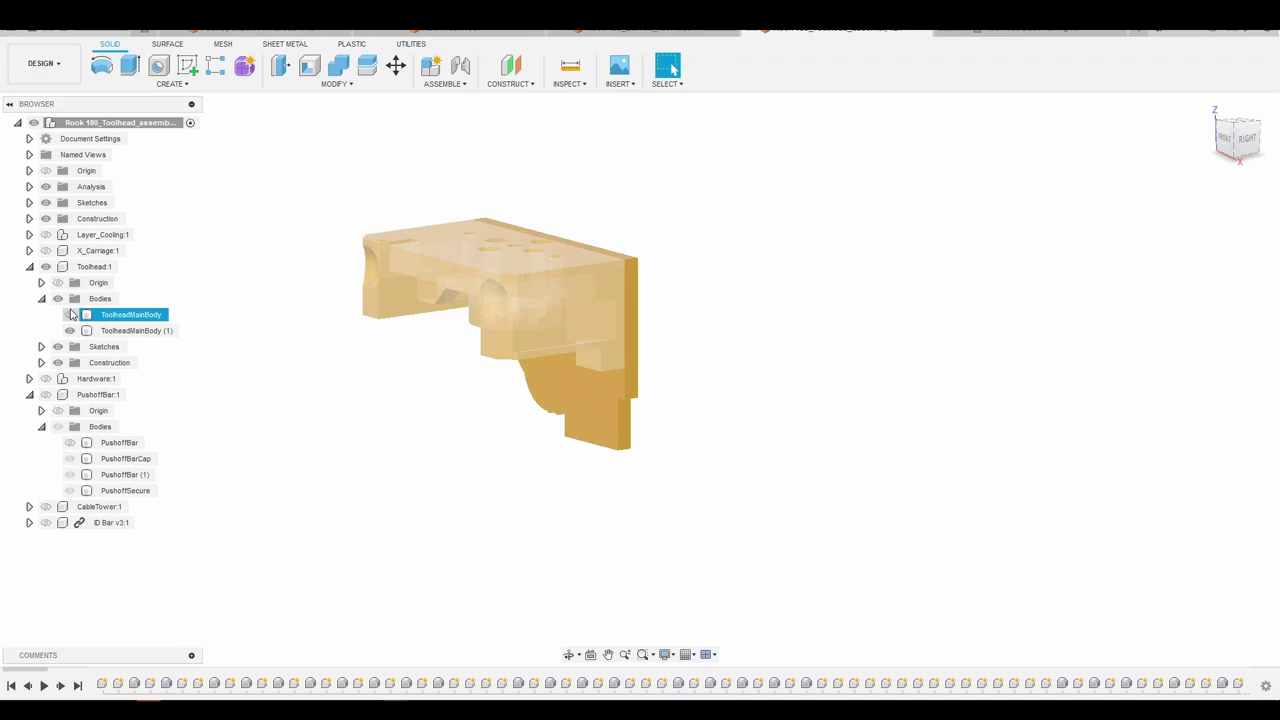
{"action": "left_click", "coordinate": [526, 466]}
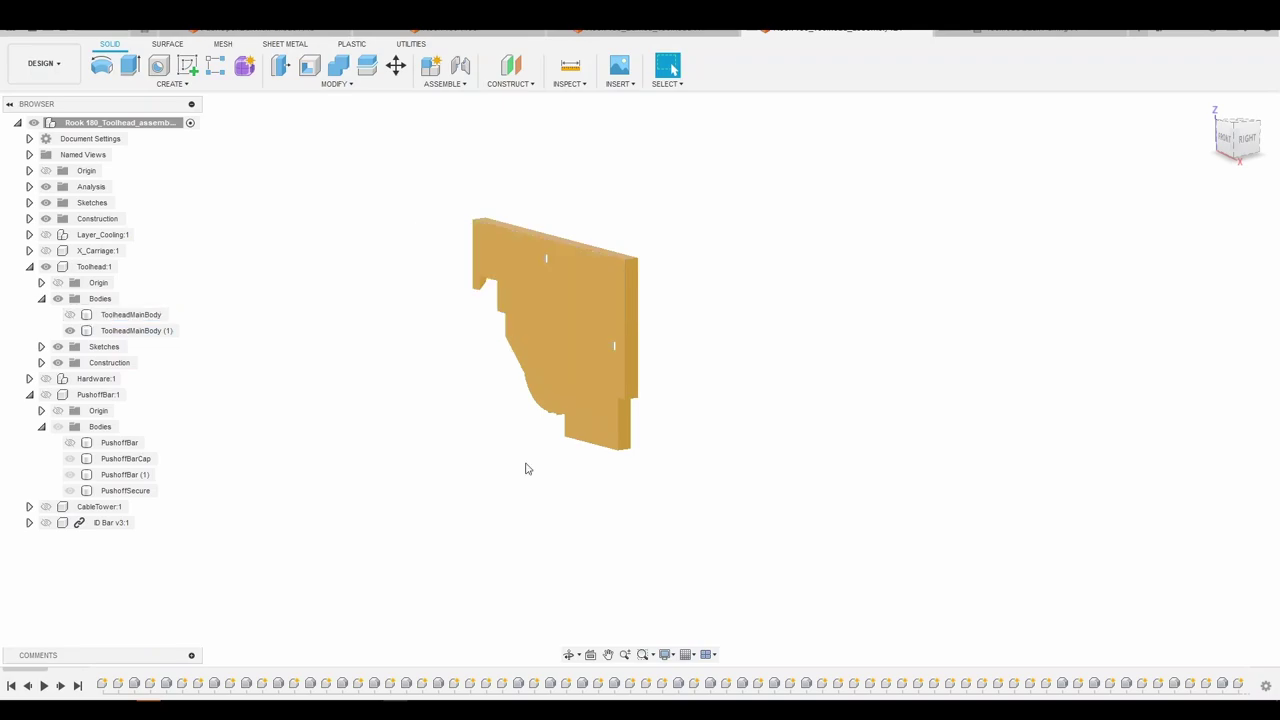
- Examine the back face of the ToolheadMainBody (1) plate, covering its round recesses and tapered square pockets
{"action": "middle_click_drag", "start_coordinate": [527, 468], "coordinate": [449, 448], "text": "shift"}
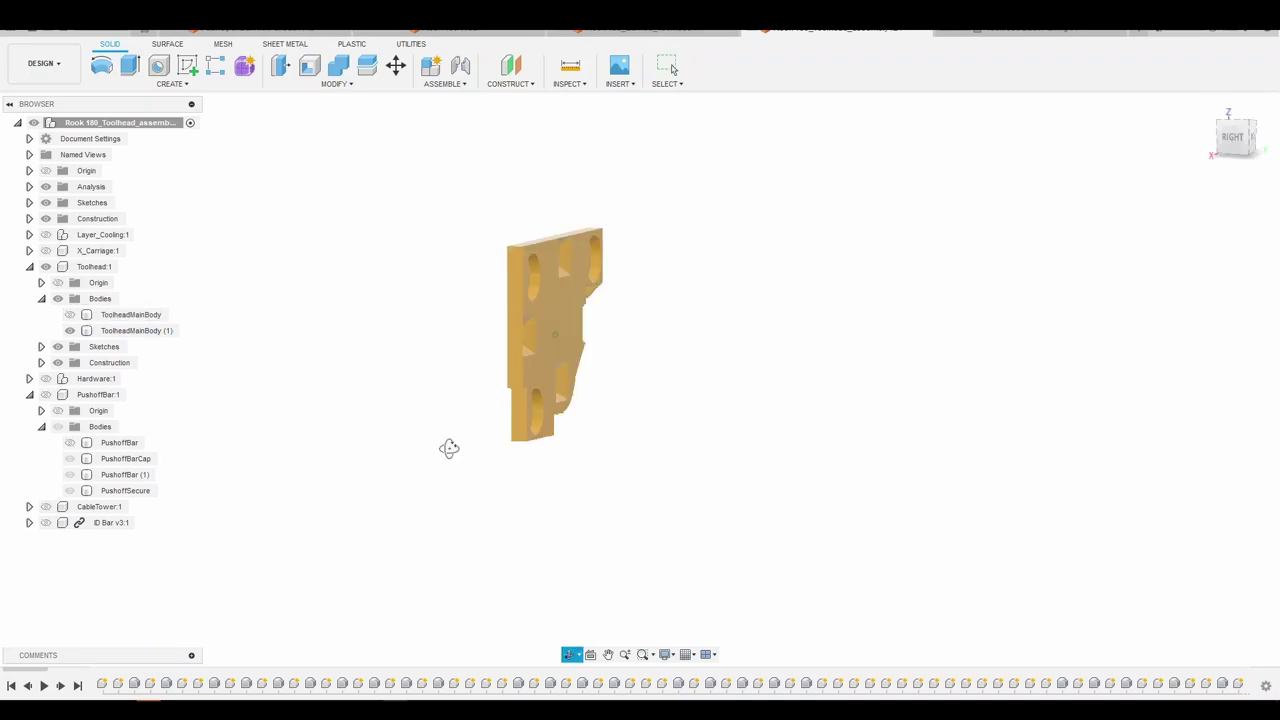
{"action": "middle_click_drag", "start_coordinate": [449, 448], "coordinate": [402, 458], "text": "shift"}
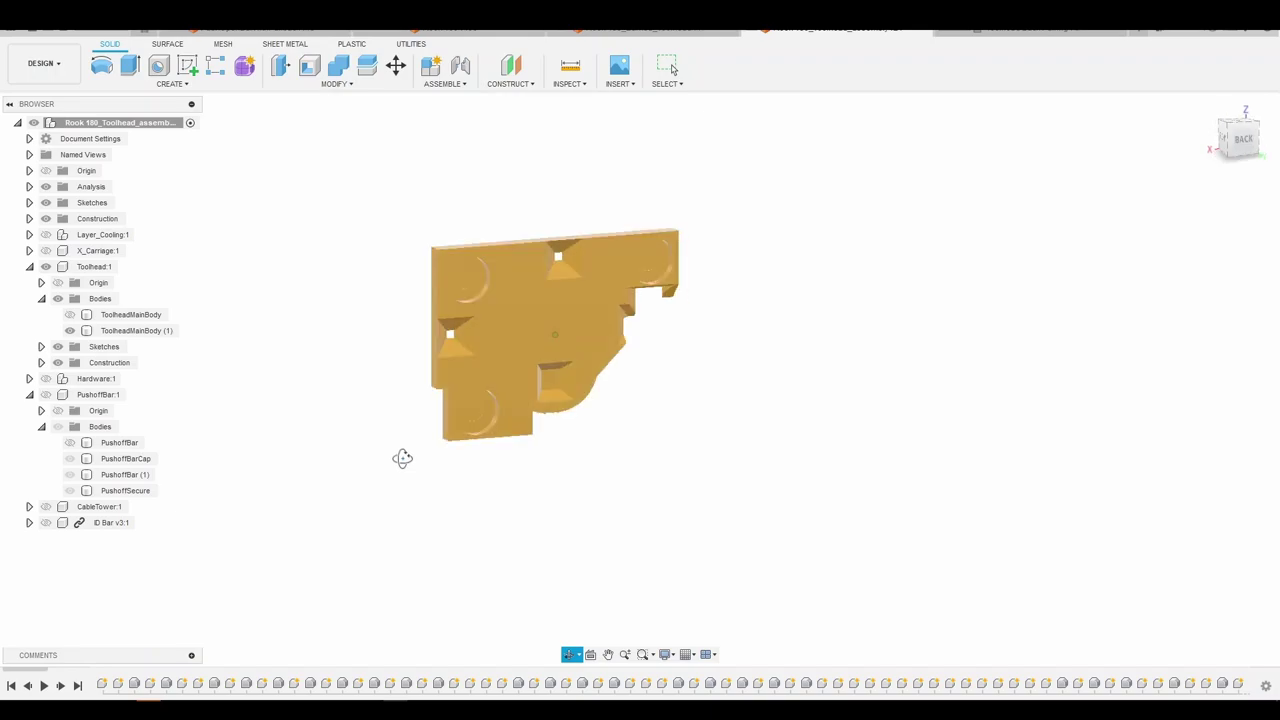
{"action": "left_click", "coordinate": [454, 310]}
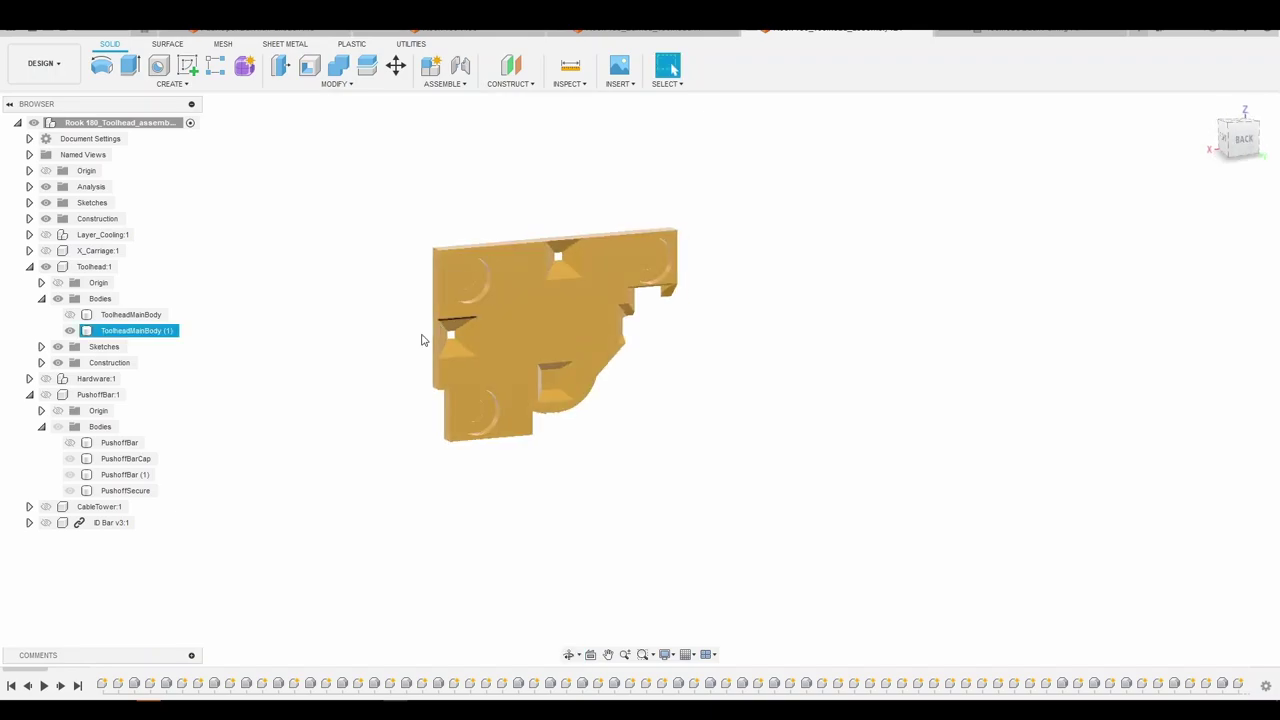
{"action": "left_click", "coordinate": [387, 458]}
{"action": "middle_click_drag", "start_coordinate": [387, 458], "coordinate": [412, 467], "text": "shift"}
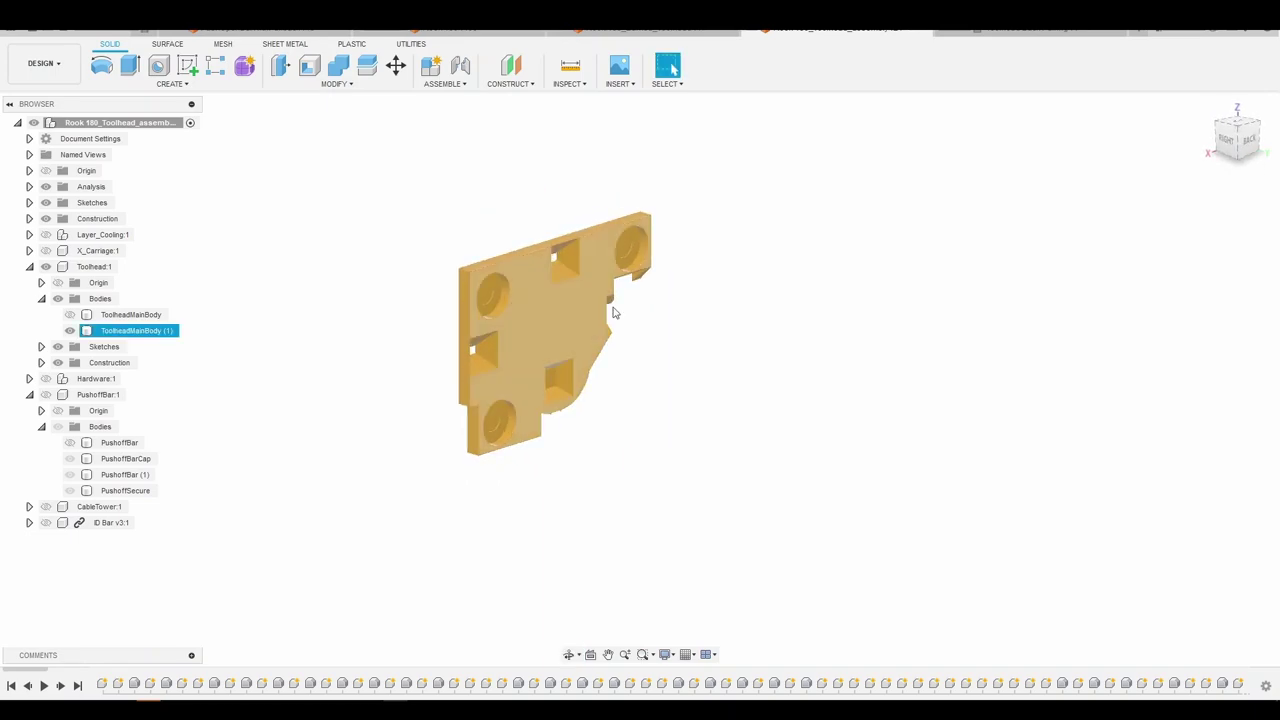
- Switch to the Rook 180 Bambu Toolhead design and examine its hotend, ID bar and main block from the side, front and above
{"action": "left_click", "coordinate": [630, 32]}
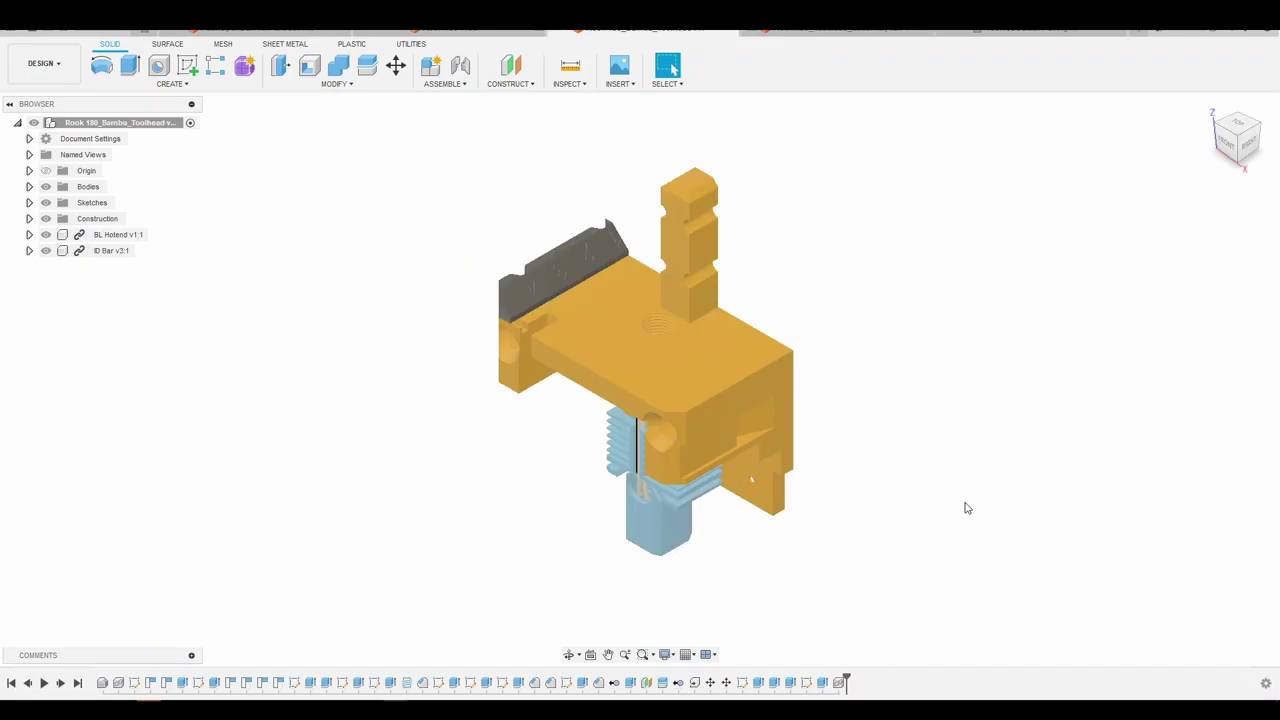
{"action": "middle_click_drag", "start_coordinate": [965, 508], "coordinate": [935, 455], "text": "shift"}
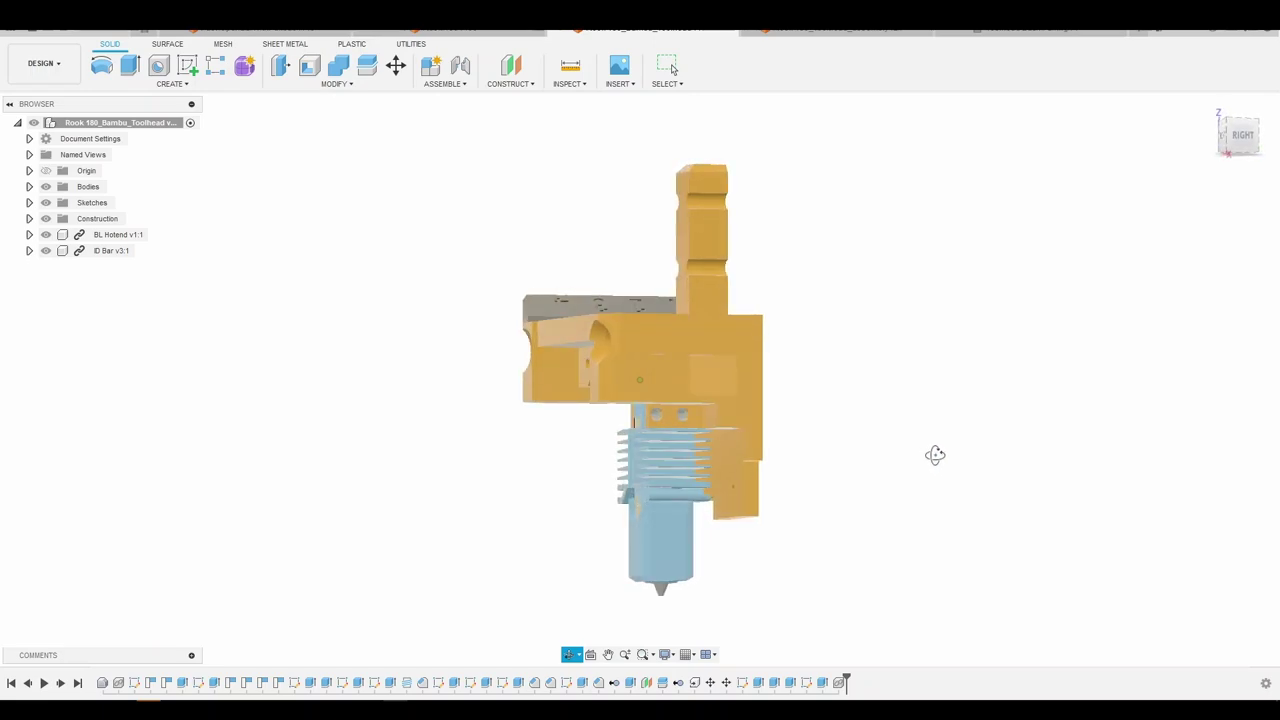
{"action": "middle_click_drag", "start_coordinate": [935, 455], "coordinate": [971, 471], "text": "shift"}
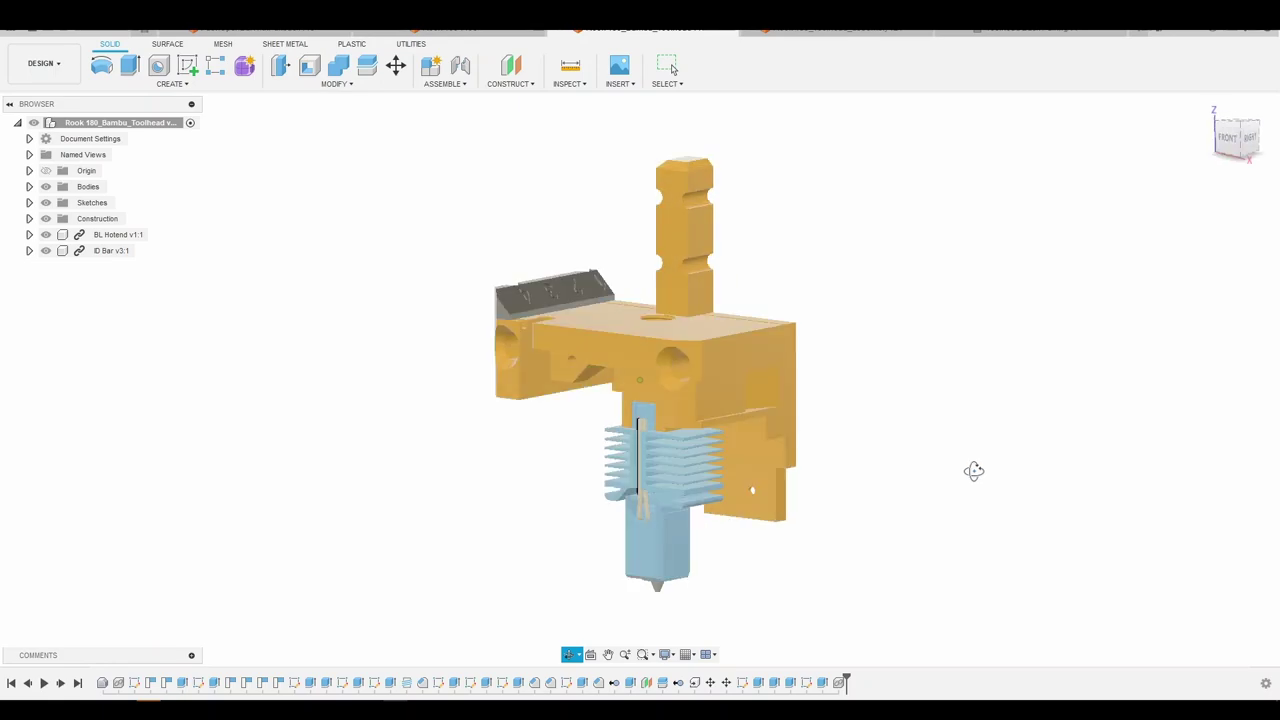
{"action": "middle_click_drag", "start_coordinate": [974, 471], "coordinate": [974, 477], "text": "shift"}
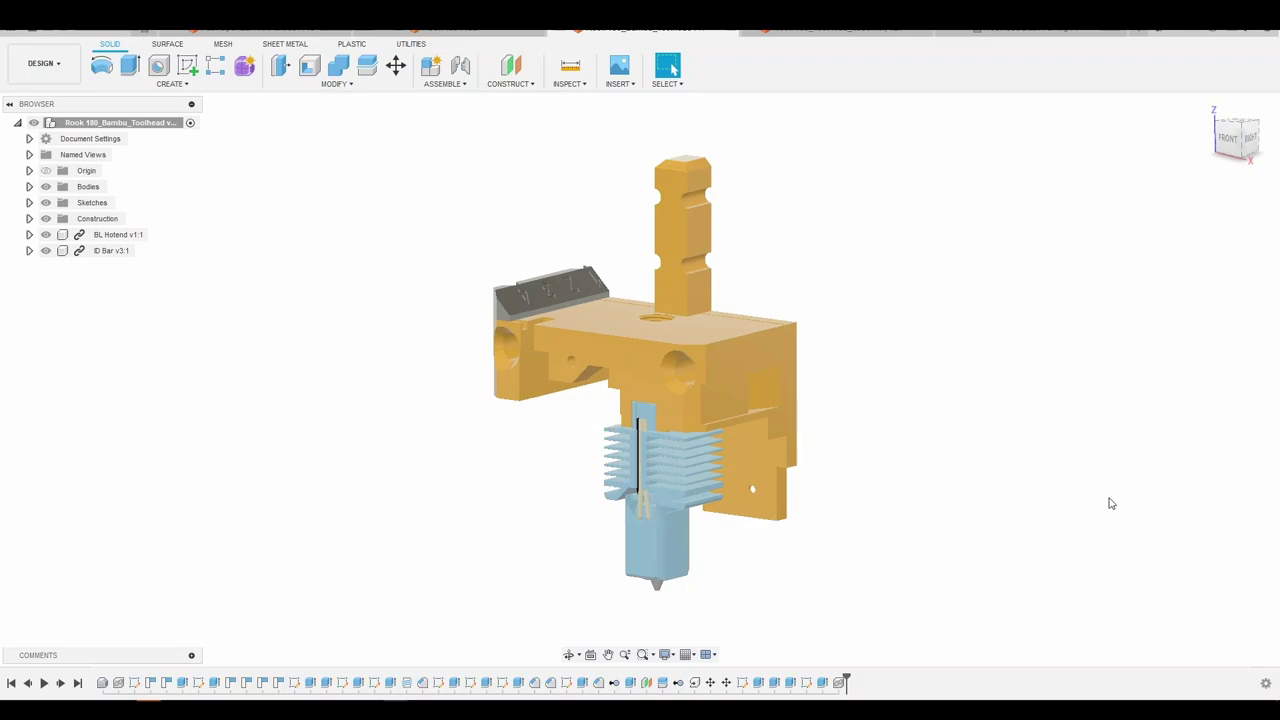
{"action": "middle_click_drag", "start_coordinate": [1130, 466], "coordinate": [1153, 449], "text": "shift"}
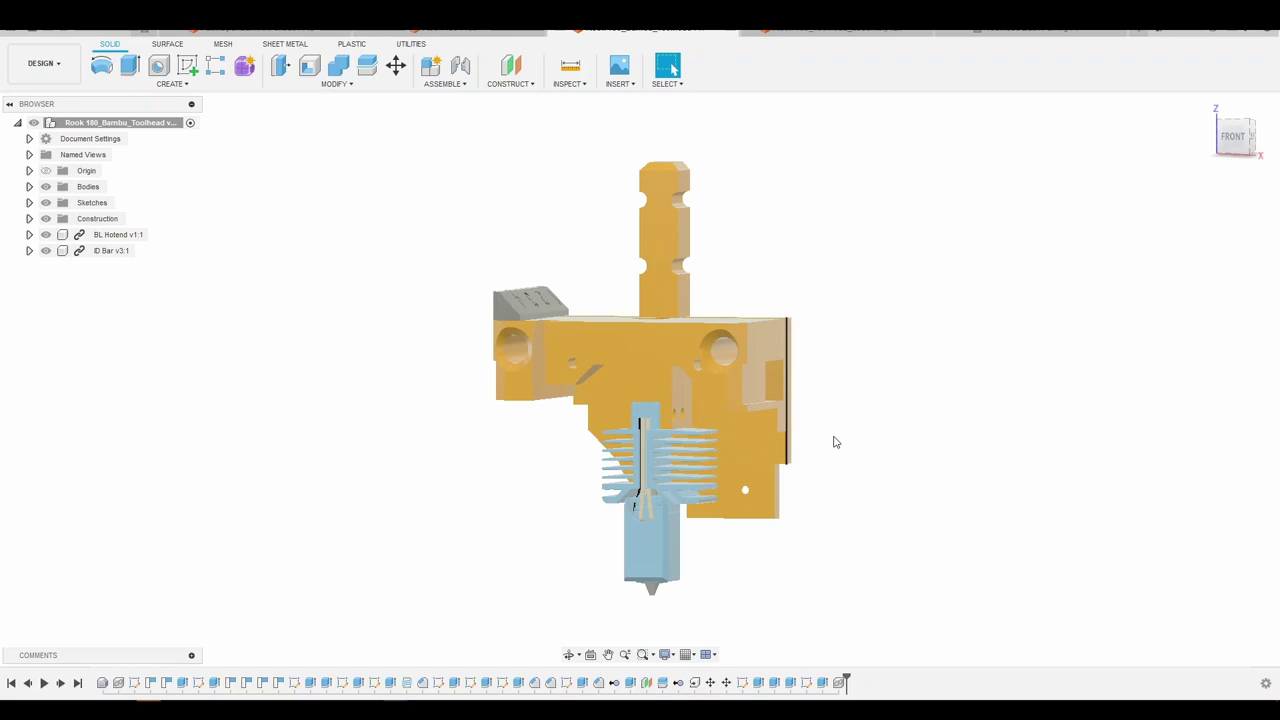
{"action": "middle_click_drag", "start_coordinate": [836, 442], "coordinate": [834, 480], "text": "shift"}
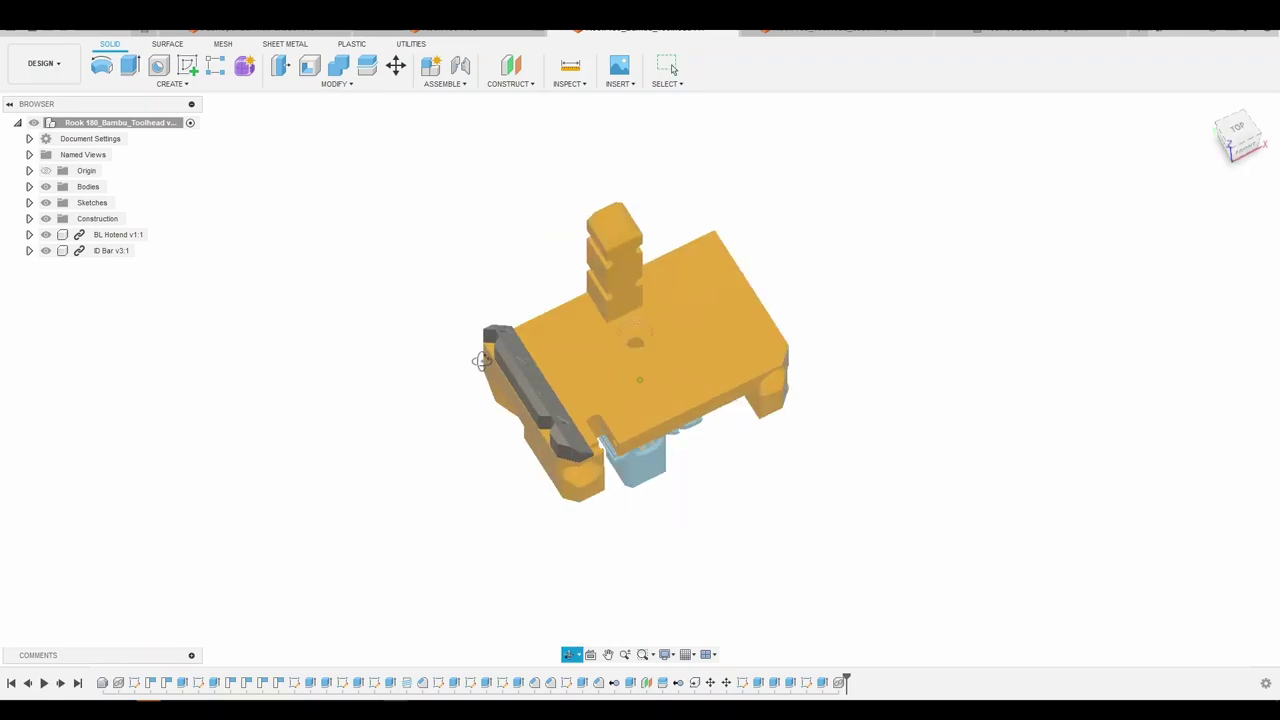
{"action": "left_click_drag", "start_coordinate": [481, 361], "coordinate": [520, 380]}
{"action": "key", "text": "Escape"}
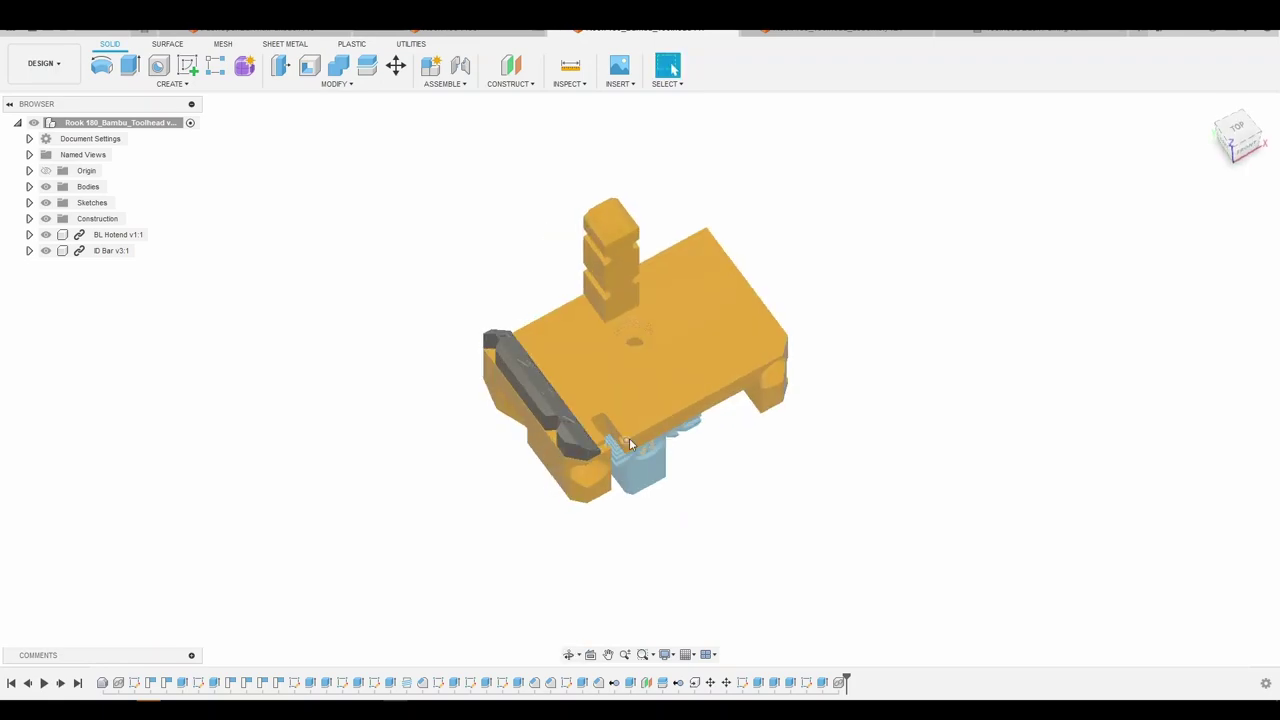